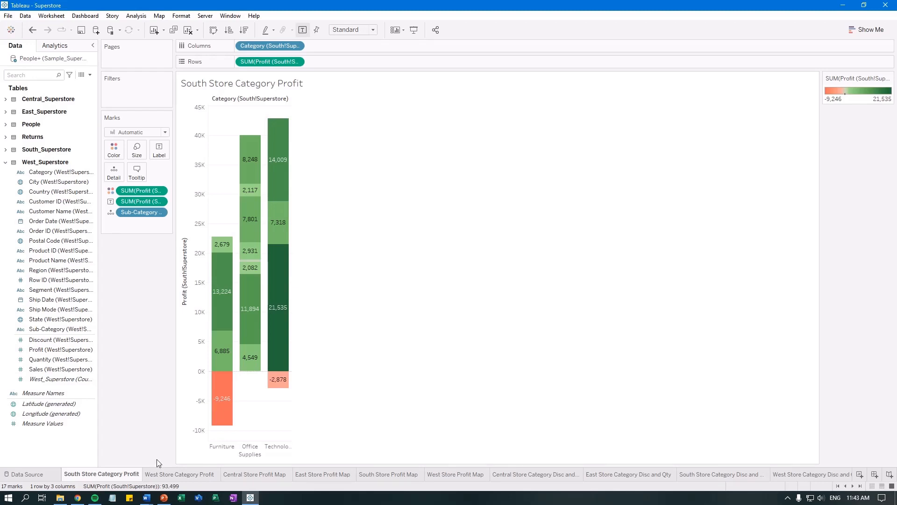
Step: Review the South and West store category profit charts and the South and West store profit maps
{"action": "left_click", "coordinate": [186, 477]}
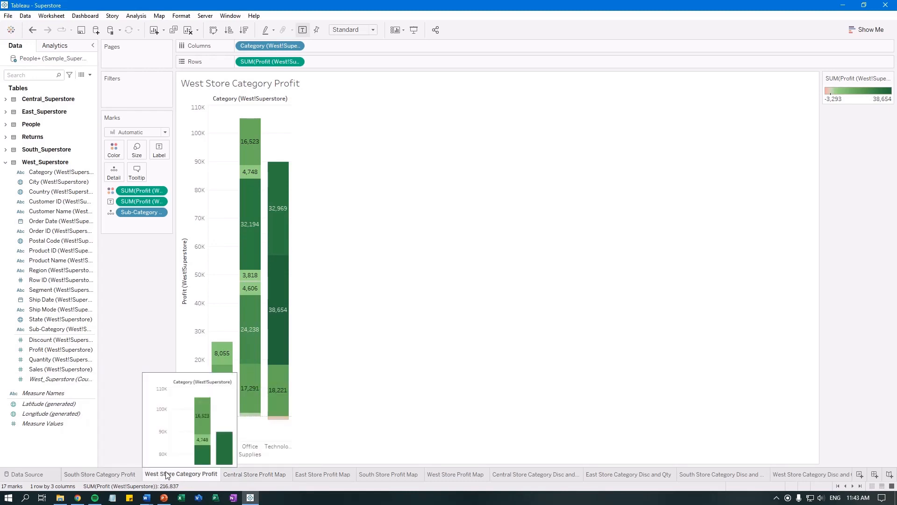
{"action": "left_click", "coordinate": [117, 474]}
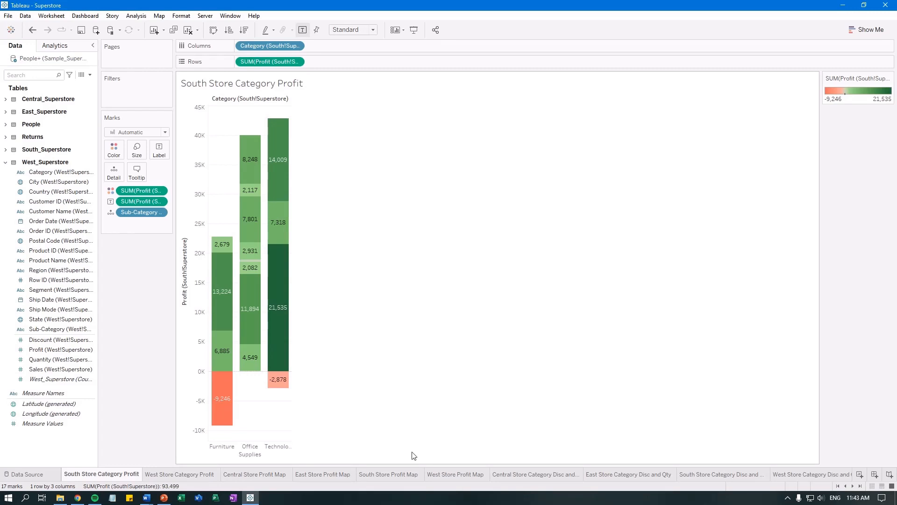
{"action": "left_click", "coordinate": [375, 475]}
{"action": "left_click", "coordinate": [445, 474]}
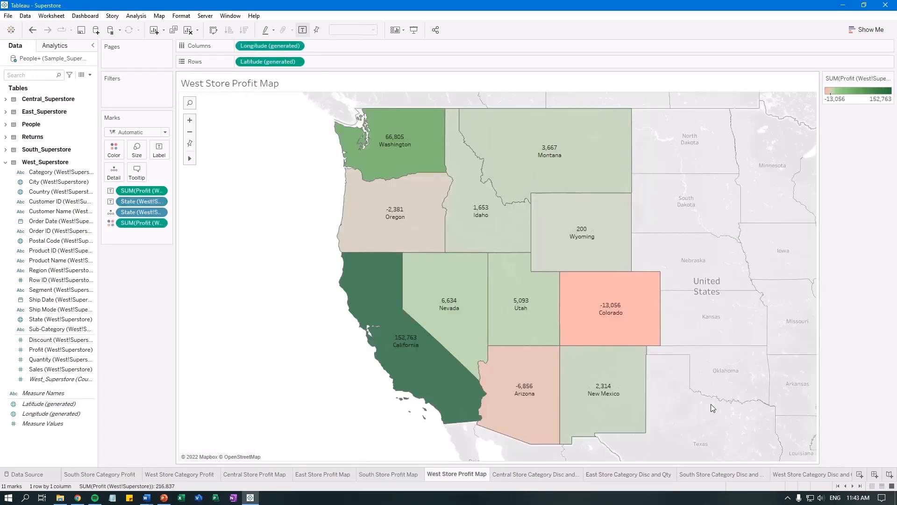
Step: Create a new dashboard and add Central Store Category Profit as a floating chart, made narrower and taller
{"action": "left_click", "coordinate": [875, 474]}
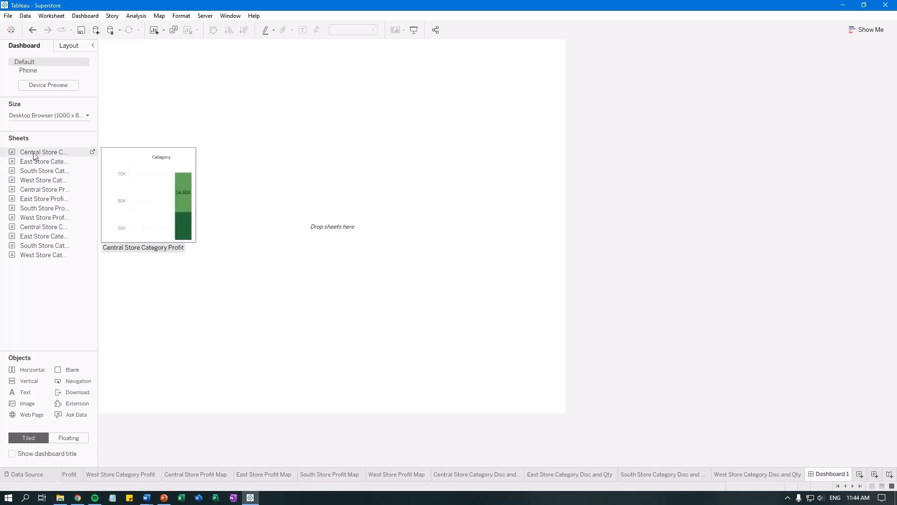
{"action": "left_click_drag", "start_coordinate": [33, 157], "coordinate": [187, 167]}
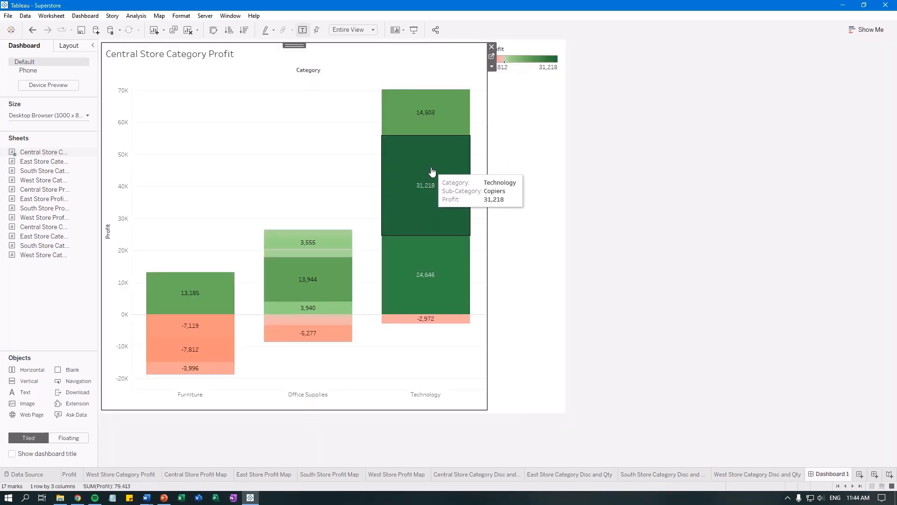
{"action": "left_click", "coordinate": [492, 68]}
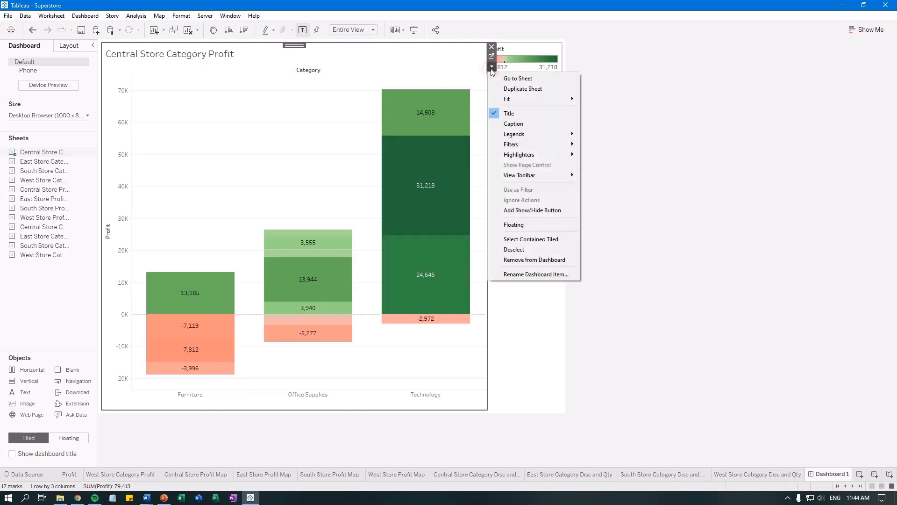
{"action": "left_click", "coordinate": [530, 226]}
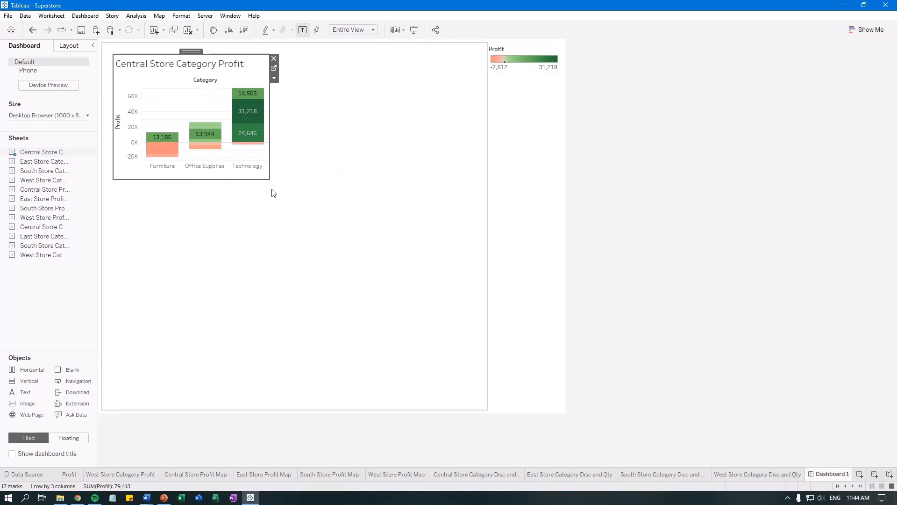
{"action": "left_click_drag", "start_coordinate": [270, 180], "coordinate": [256, 301]}
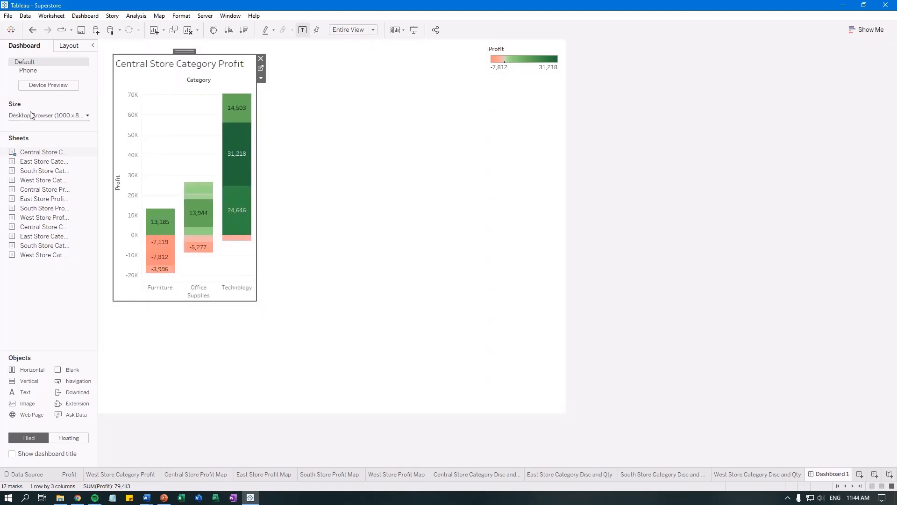
Step: Set the dashboard size to A4 Landscape (1169 x 827) and make the category profit chart slightly narrower and taller
{"action": "left_click", "coordinate": [56, 118]}
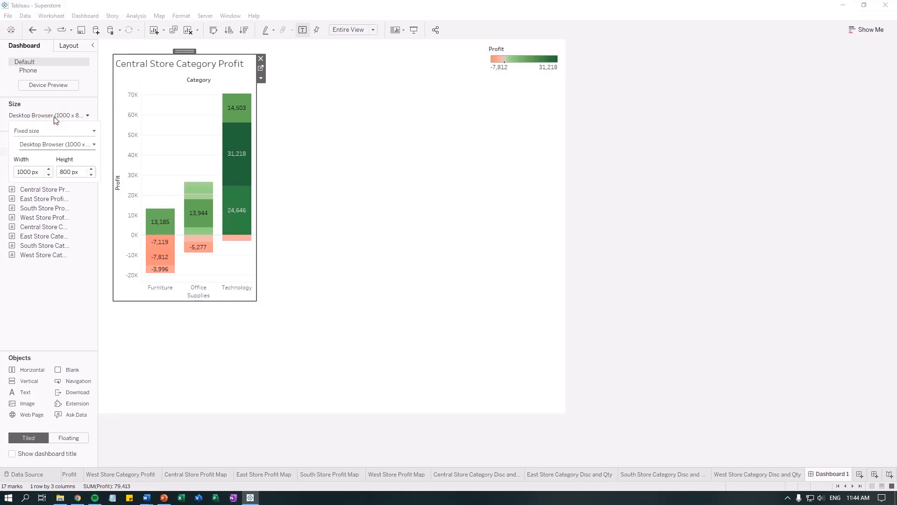
{"action": "left_click", "coordinate": [53, 149]}
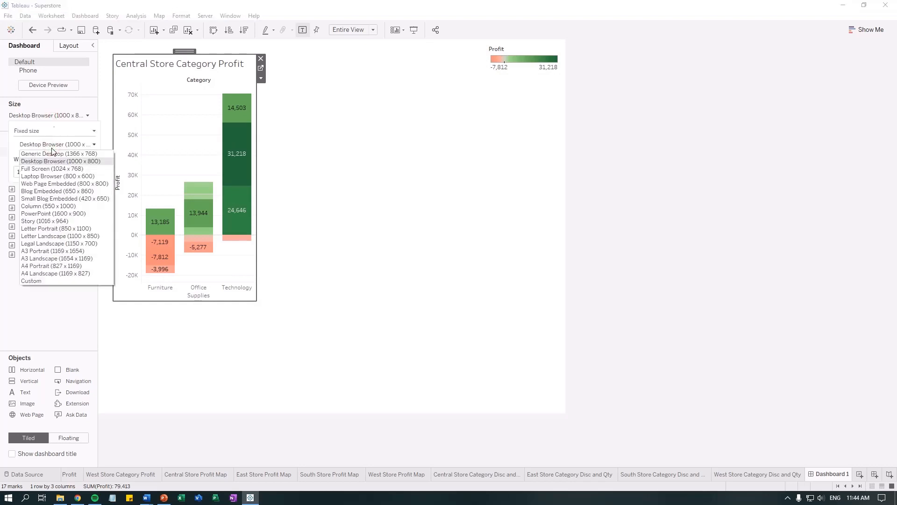
{"action": "left_click", "coordinate": [64, 274]}
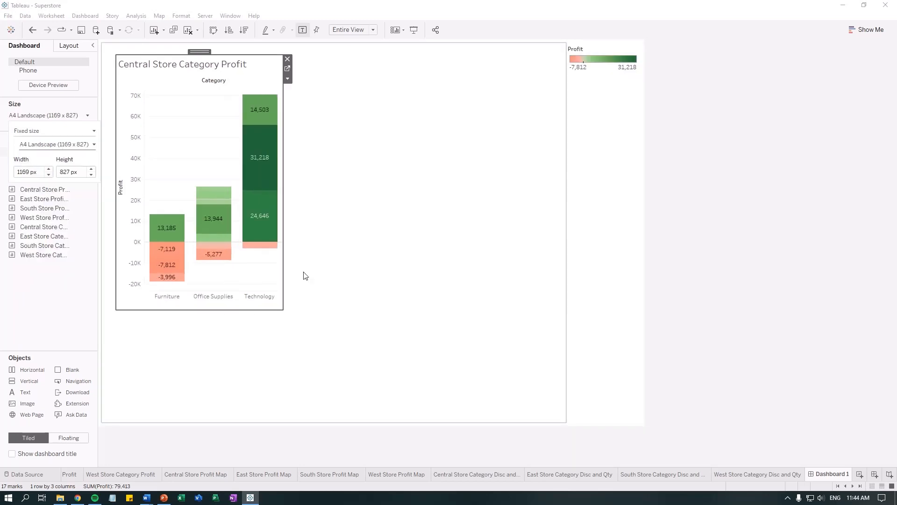
{"action": "left_click_drag", "start_coordinate": [282, 310], "coordinate": [276, 320]}
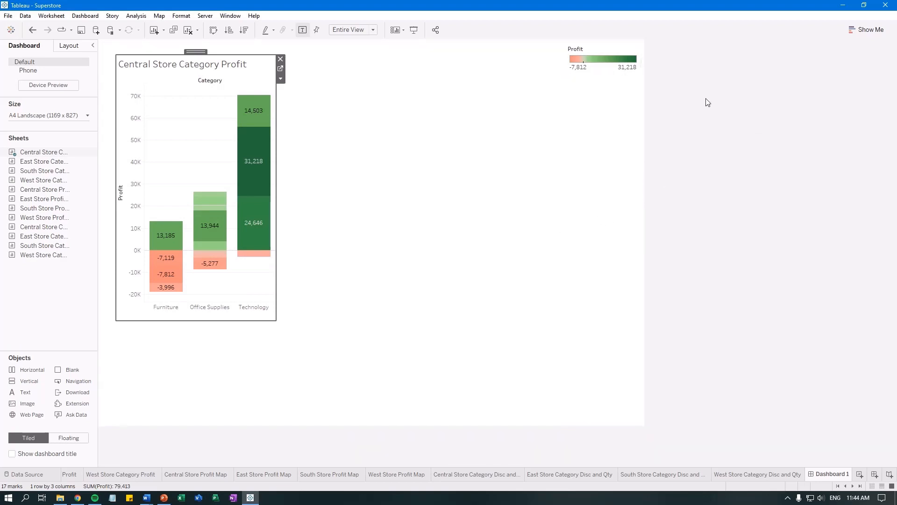
Step: Make the Profit color legend floating and place it below the Central Store Category Profit chart
{"action": "left_click", "coordinate": [602, 64]}
{"action": "left_click", "coordinate": [645, 66]}
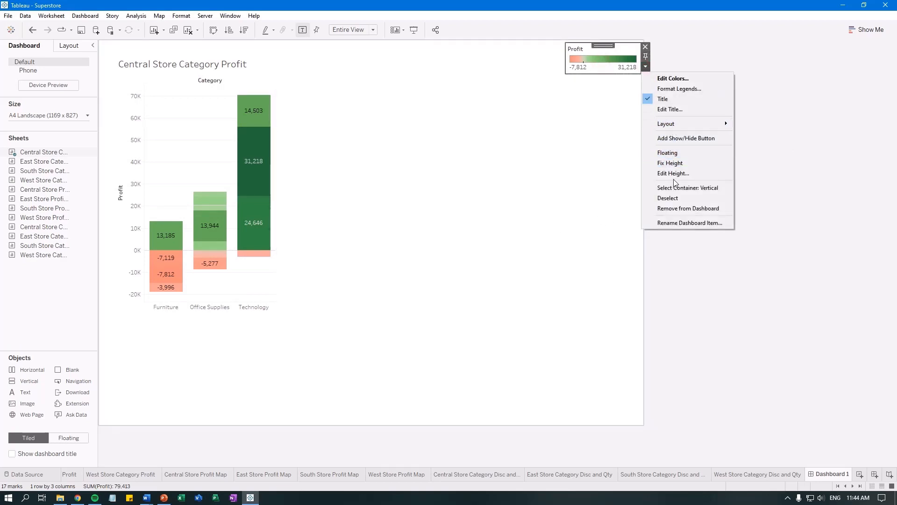
{"action": "left_click", "coordinate": [669, 152]}
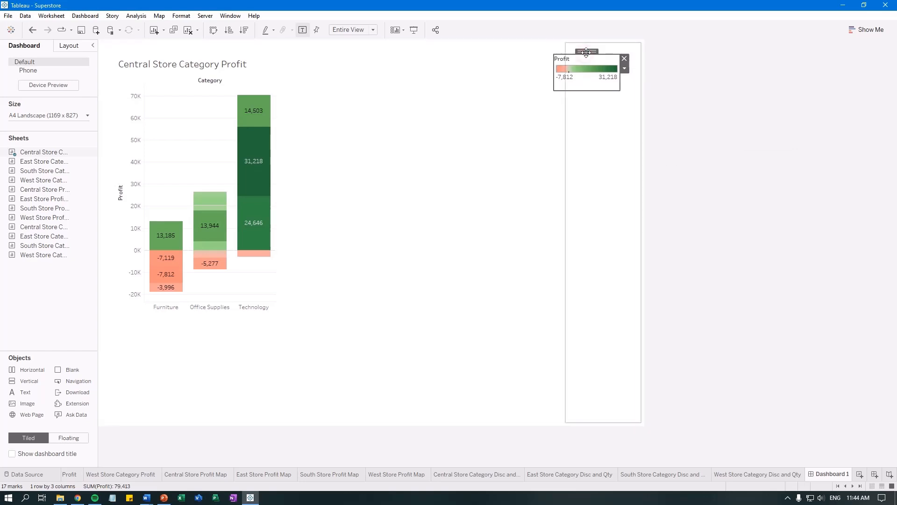
{"action": "left_click_drag", "start_coordinate": [586, 52], "coordinate": [152, 332]}
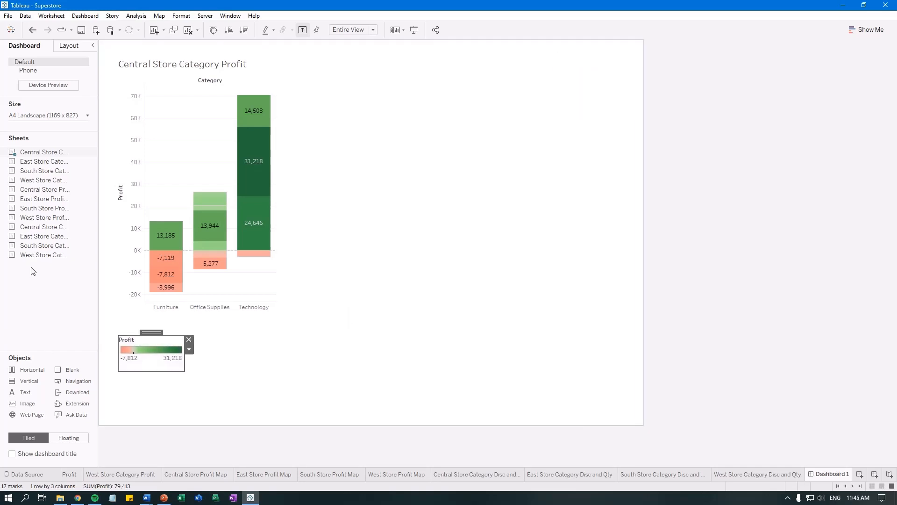
Step: Add the Central Store Profit Map sheet to the dashboard as a floating object
{"action": "left_click", "coordinate": [44, 192]}
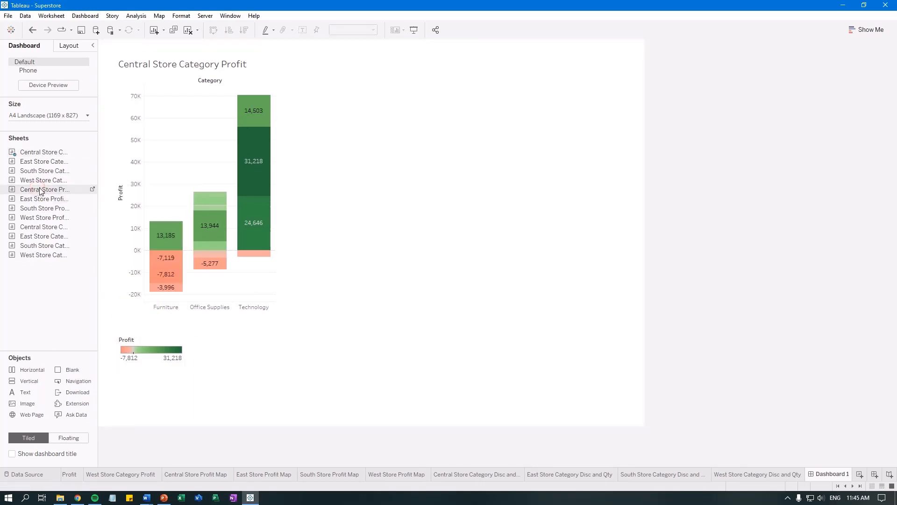
{"action": "left_click_drag", "start_coordinate": [139, 207], "coordinate": [403, 197]}
{"action": "left_click_drag", "start_coordinate": [505, 186], "coordinate": [503, 178]}
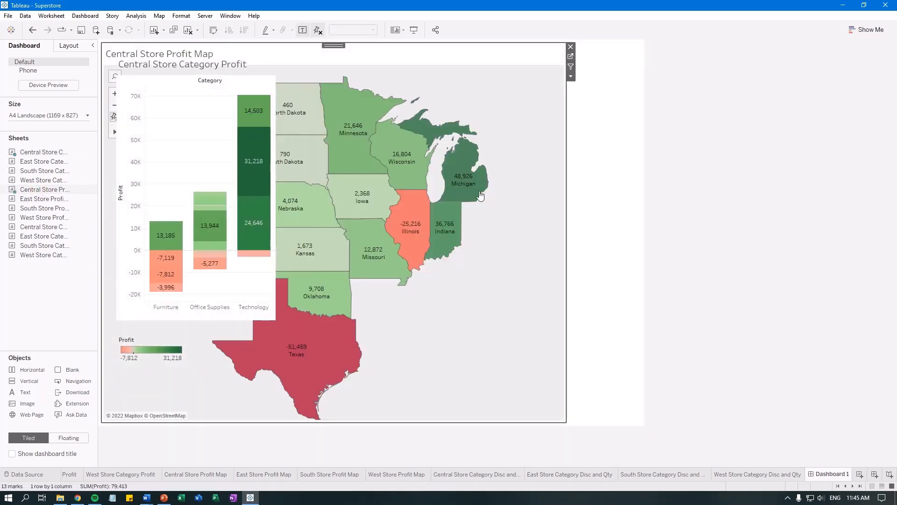
{"action": "left_click", "coordinate": [570, 76]}
{"action": "left_click", "coordinate": [591, 224]}
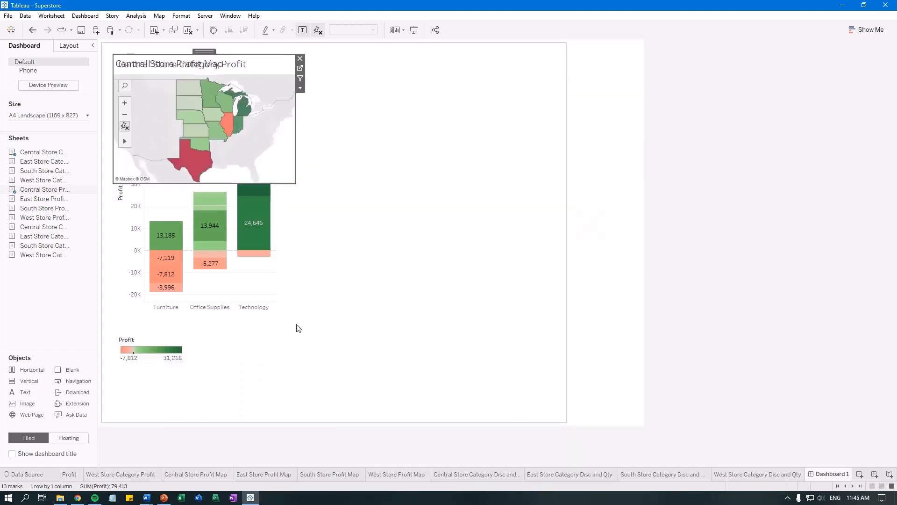
Step: Place the Central Store Profit Map beside the category profit chart and enlarge it to fill the space up to the dashboard's right edge
{"action": "left_click_drag", "start_coordinate": [200, 52], "coordinate": [419, 66]}
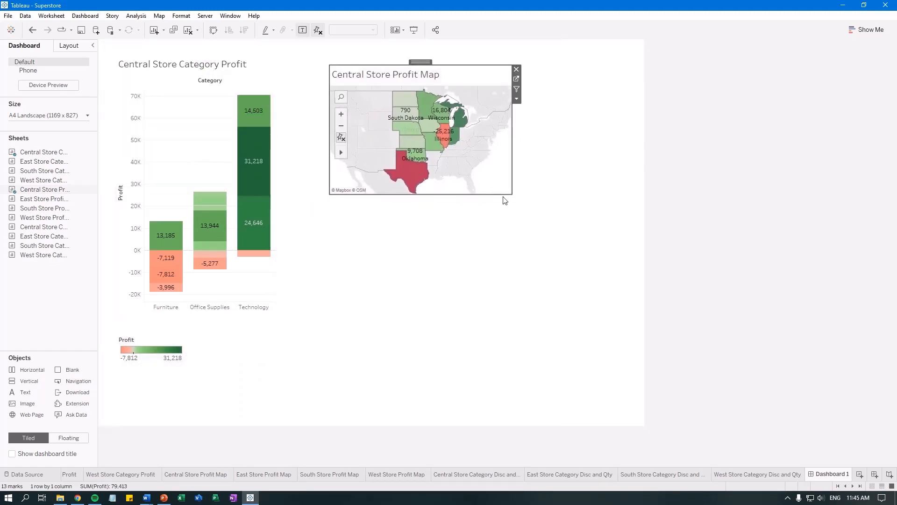
{"action": "left_click_drag", "start_coordinate": [514, 195], "coordinate": [635, 307]}
{"action": "left_click_drag", "start_coordinate": [533, 63], "coordinate": [533, 58]}
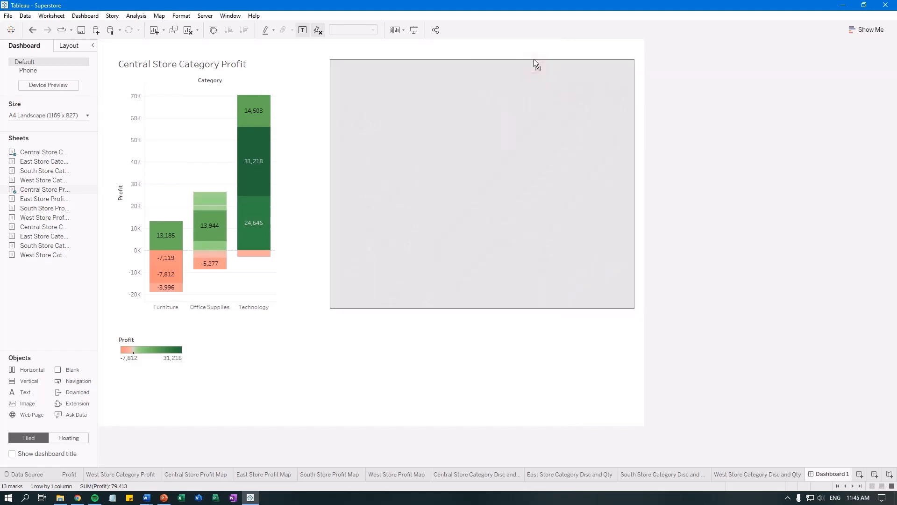
{"action": "left_click_drag", "start_coordinate": [478, 57], "coordinate": [475, 55]}
{"action": "left_click_drag", "start_coordinate": [630, 307], "coordinate": [632, 310]}
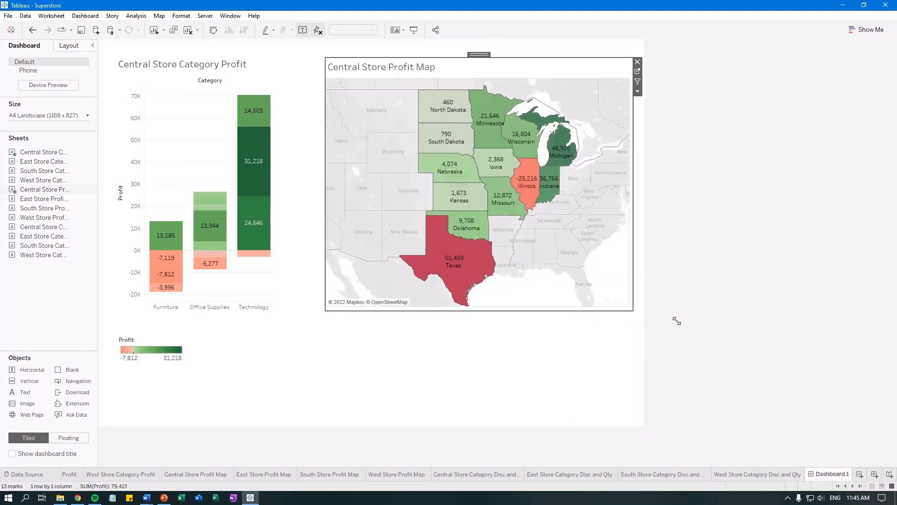
{"action": "left_click", "coordinate": [699, 320]}
{"action": "left_click", "coordinate": [262, 320]}
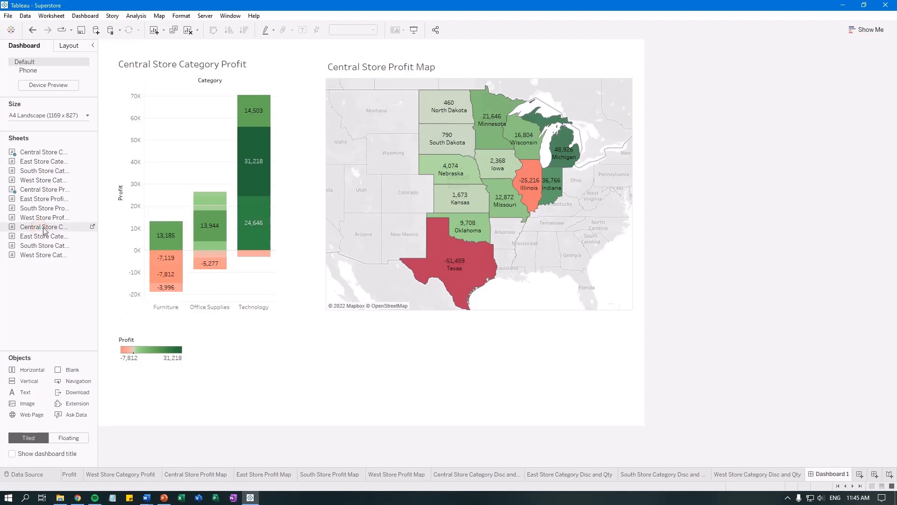
Step: Swap rows and columns on the Central Store Category Disc and Qty sheet for horizontal bars, then return to the dashboard
{"action": "left_click_drag", "start_coordinate": [44, 230], "coordinate": [3, 245]}
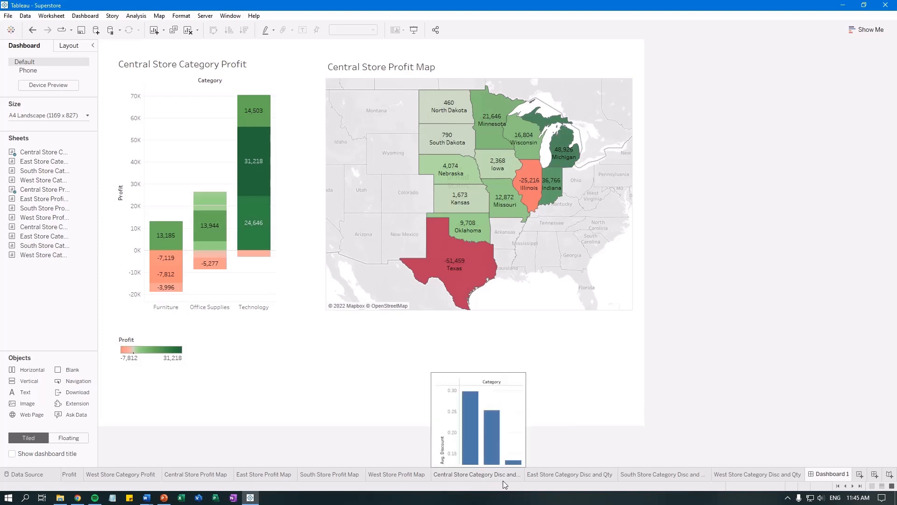
{"action": "left_click", "coordinate": [481, 476]}
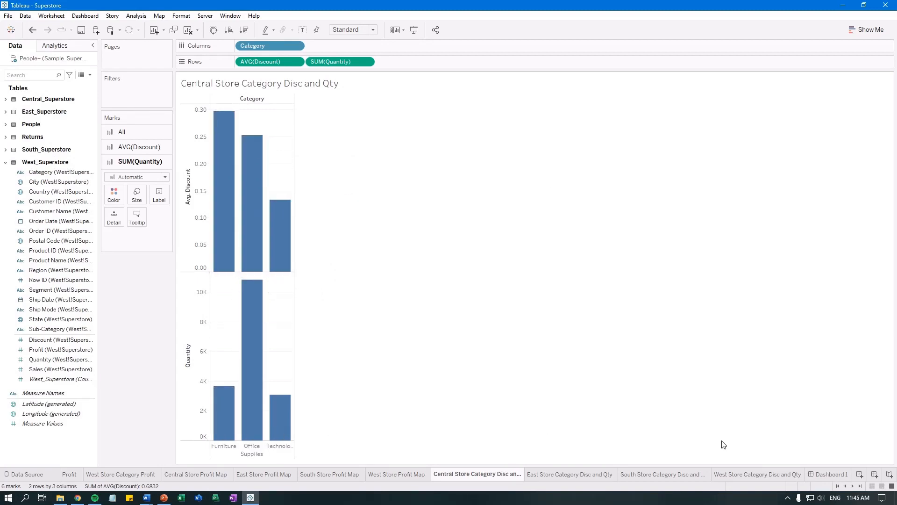
{"action": "left_click", "coordinate": [822, 474]}
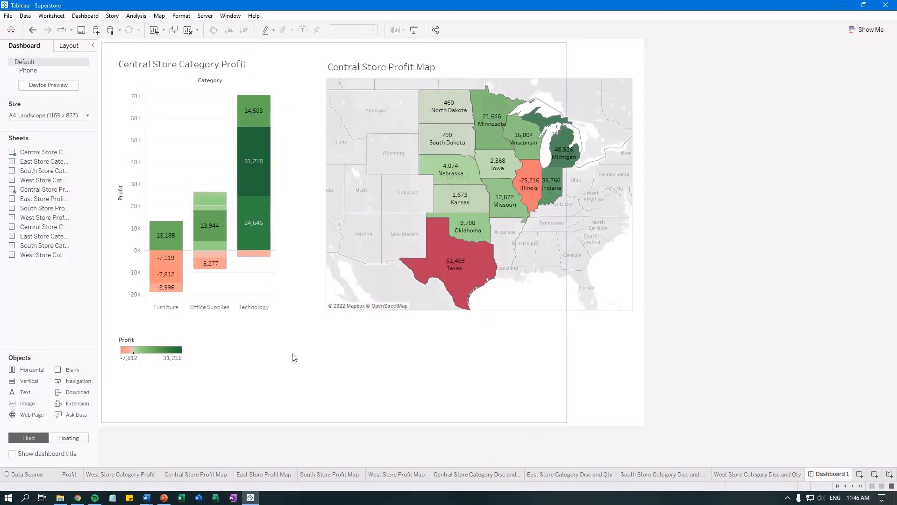
{"action": "left_click", "coordinate": [469, 474]}
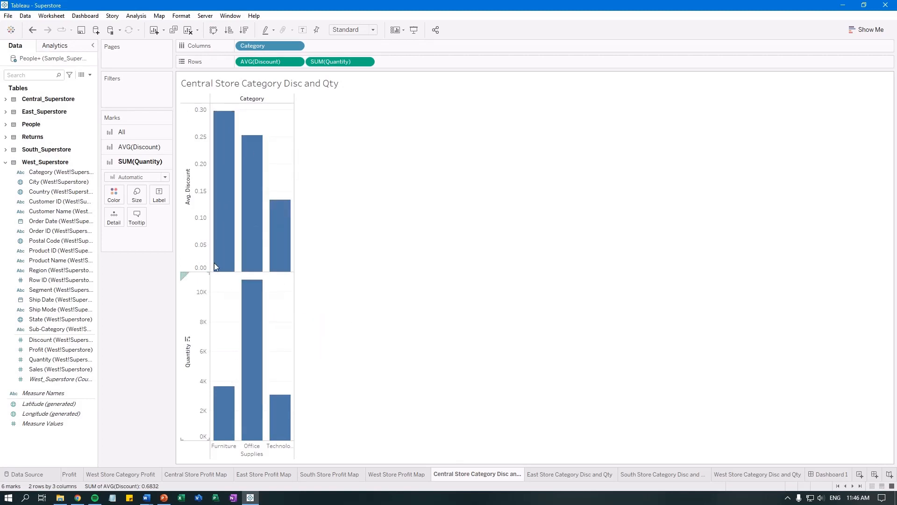
{"action": "left_click", "coordinate": [213, 34]}
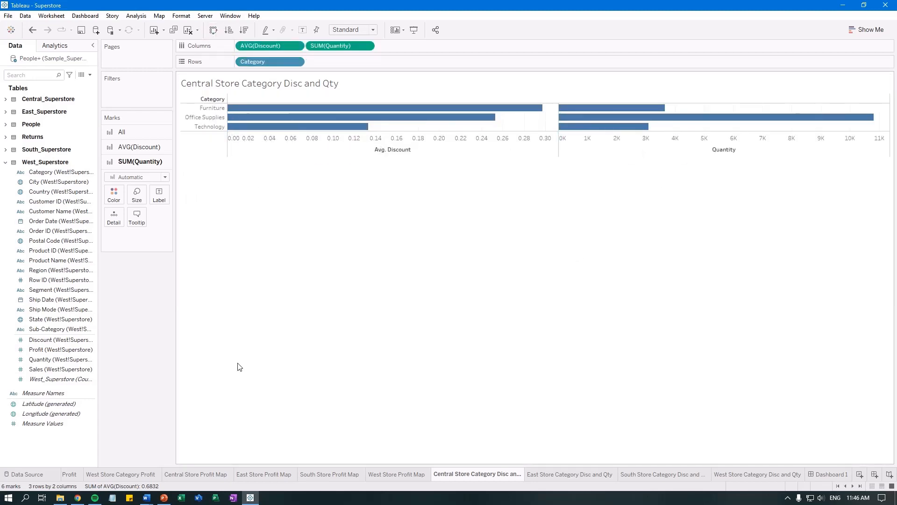
{"action": "left_click", "coordinate": [825, 476]}
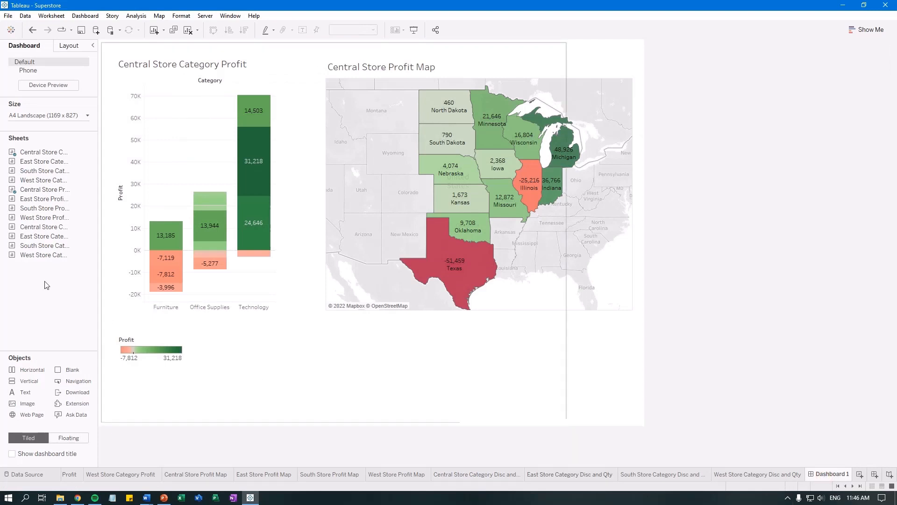
Step: Add the Central Store Category Disc and Qty sheet to the dashboard as a floating object
{"action": "mouse_move", "coordinate": [18, 230]}
{"action": "left_click_drag", "start_coordinate": [19, 230], "coordinate": [298, 318]}
{"action": "left_click_drag", "start_coordinate": [364, 354], "coordinate": [365, 354]}
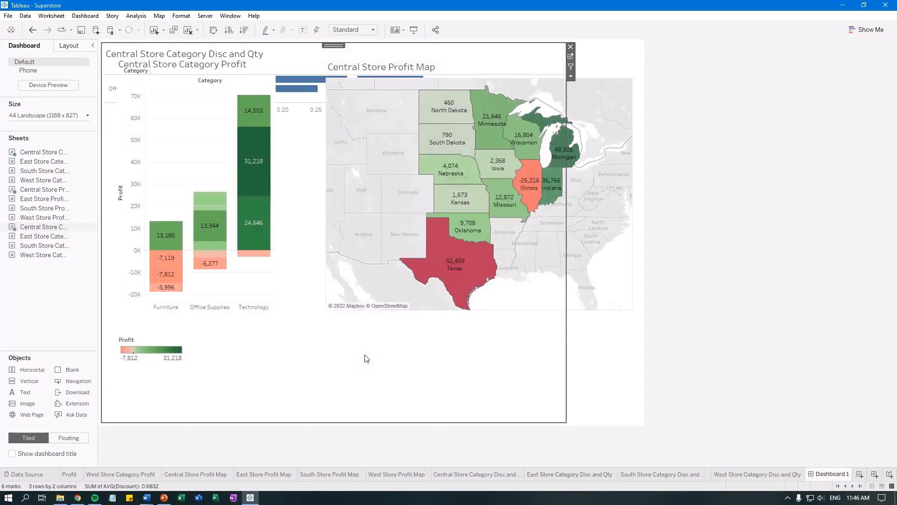
{"action": "left_click", "coordinate": [570, 76]}
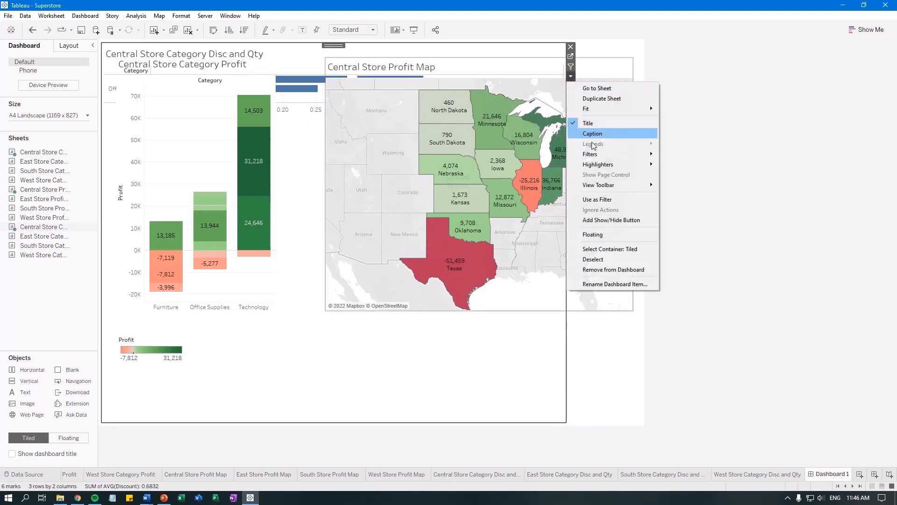
{"action": "left_click", "coordinate": [593, 234]}
Step: Place the Category Disc and Qty chart beneath the profit map, widened to about the map's width and shortened to fit the dashboard
{"action": "left_click_drag", "start_coordinate": [257, 129], "coordinate": [408, 321]}
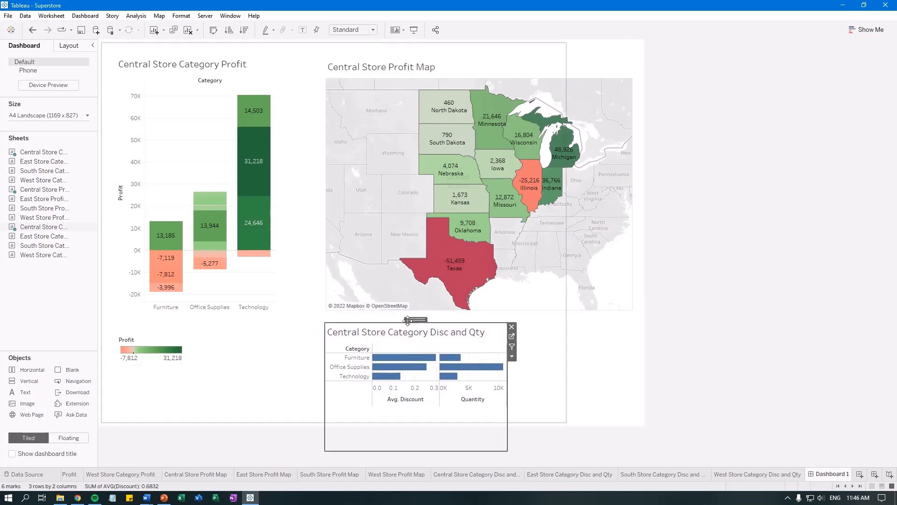
{"action": "left_click_drag", "start_coordinate": [506, 452], "coordinate": [632, 417]}
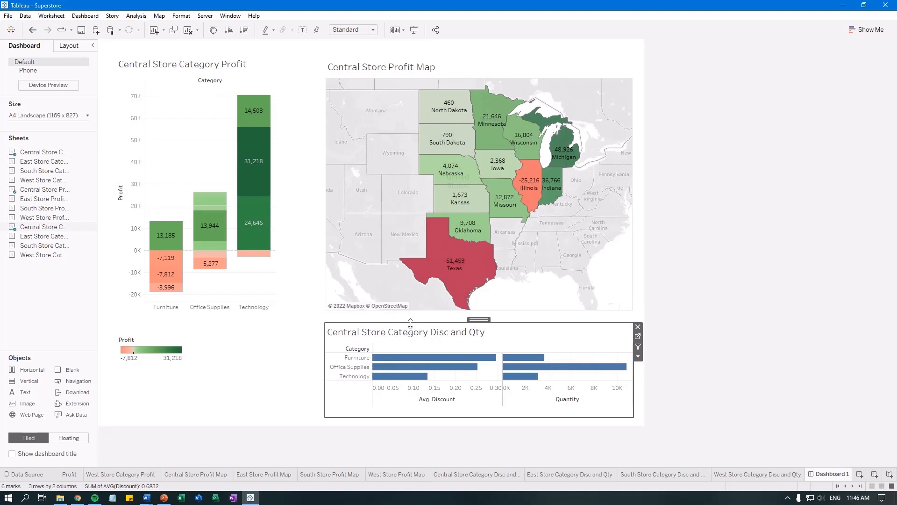
{"action": "left_click", "coordinate": [752, 339]}
{"action": "left_click", "coordinate": [598, 341]}
{"action": "left_click_drag", "start_coordinate": [632, 369], "coordinate": [637, 371]}
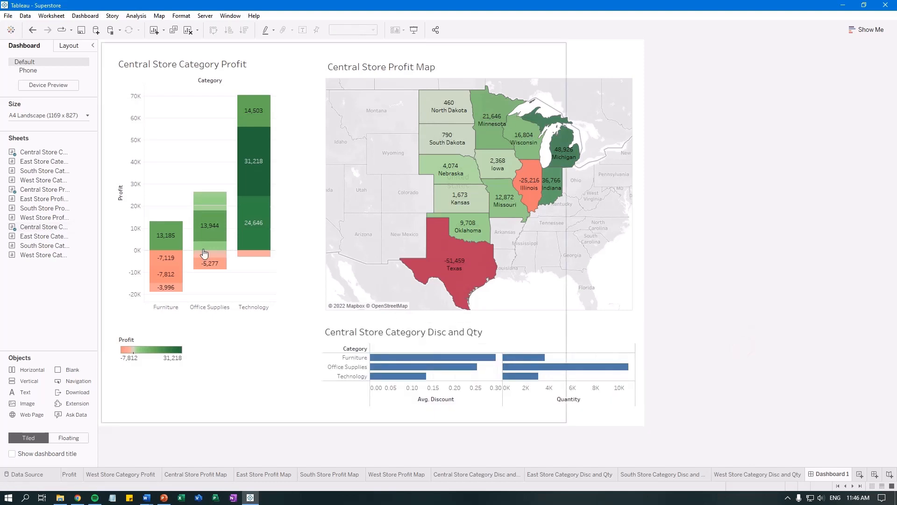
Step: Move the Profit legend lower and extend the Central Store Category Profit chart down to just above it
{"action": "left_click", "coordinate": [160, 344]}
{"action": "left_click_drag", "start_coordinate": [151, 334], "coordinate": [150, 365]}
{"action": "left_click", "coordinate": [200, 280]}
{"action": "left_click_drag", "start_coordinate": [188, 321], "coordinate": [186, 362]}
{"action": "left_click", "coordinate": [773, 261]}
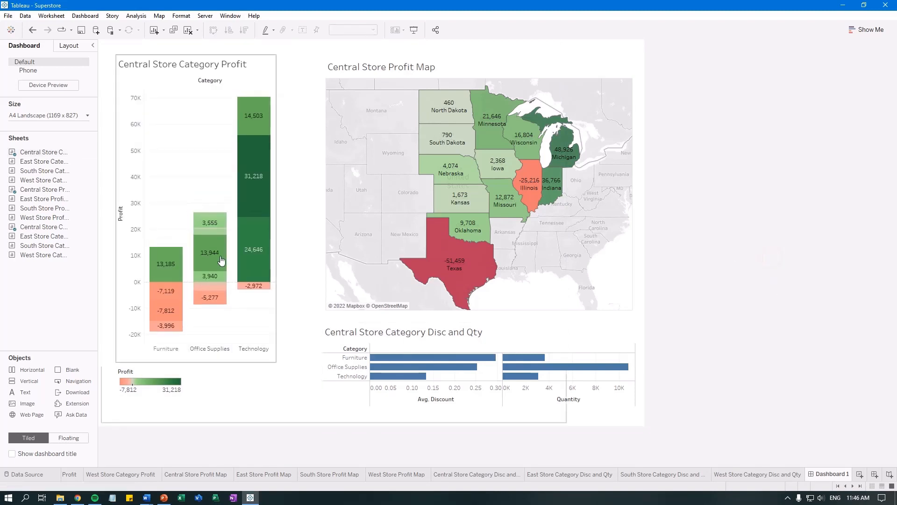
Step: Enlarge the Central Store Profit Map outward from its lower-left corner, closer to the category profit chart
{"action": "left_click", "coordinate": [454, 66]}
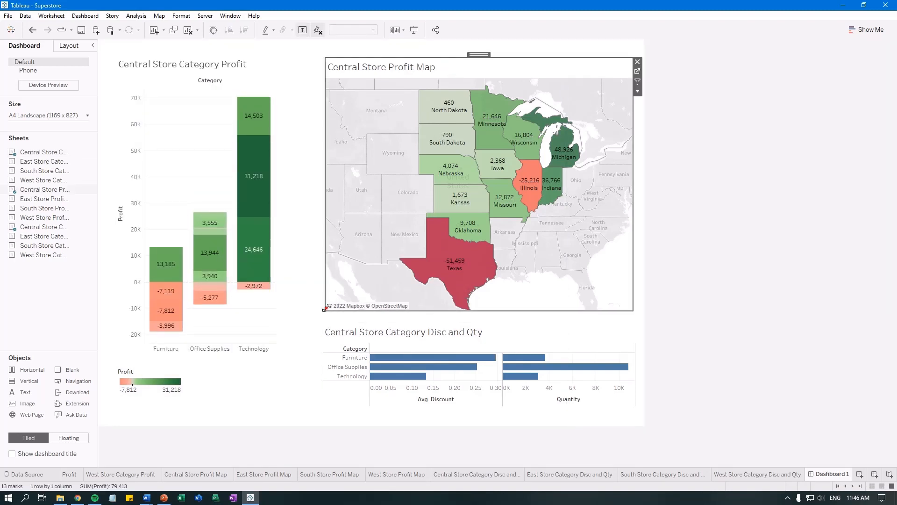
{"action": "left_click_drag", "start_coordinate": [326, 311], "coordinate": [312, 317]}
{"action": "left_click", "coordinate": [692, 255]}
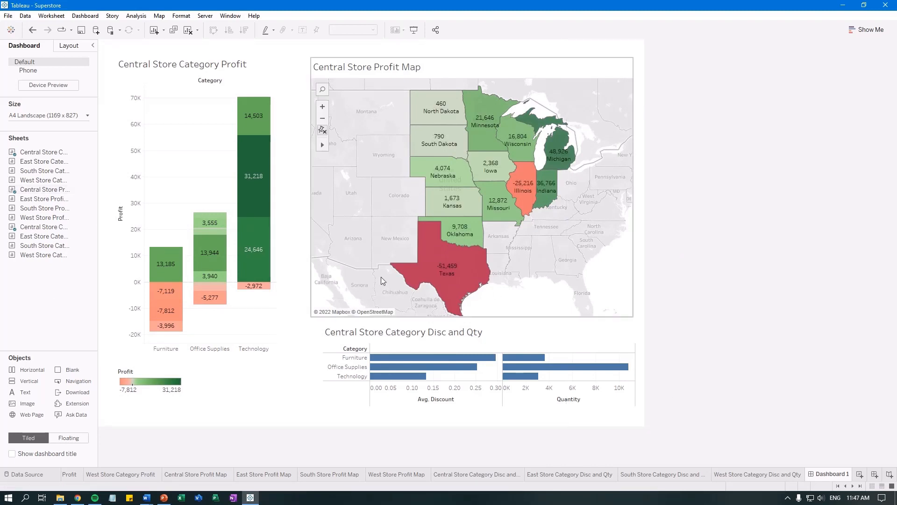
Step: Review the East, South and West Store Performance dashboards in turn
{"action": "mouse_move", "coordinate": [222, 295]}
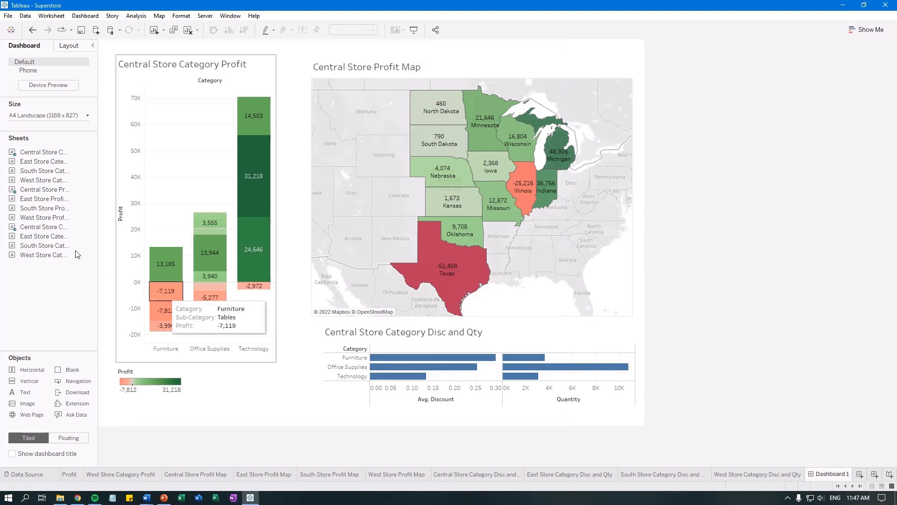
{"action": "mouse_move", "coordinate": [67, 202]}
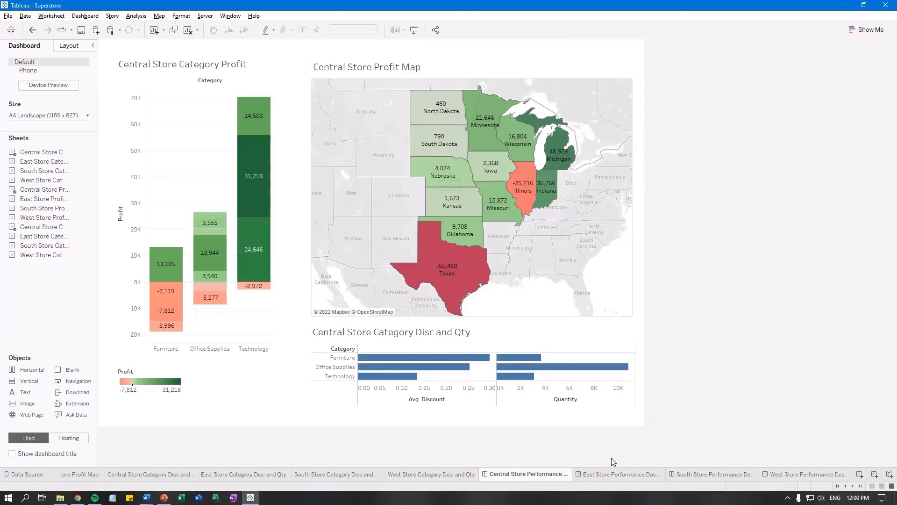
{"action": "left_click", "coordinate": [603, 473]}
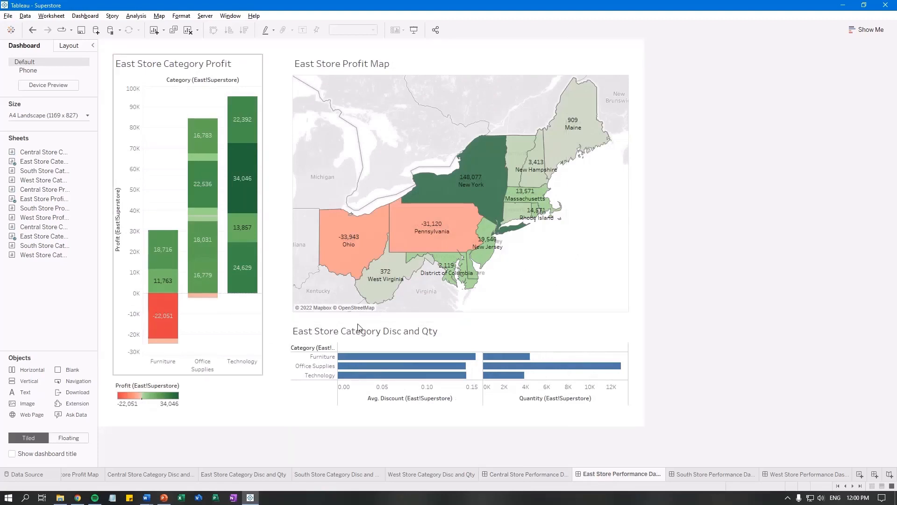
{"action": "left_click", "coordinate": [688, 473]}
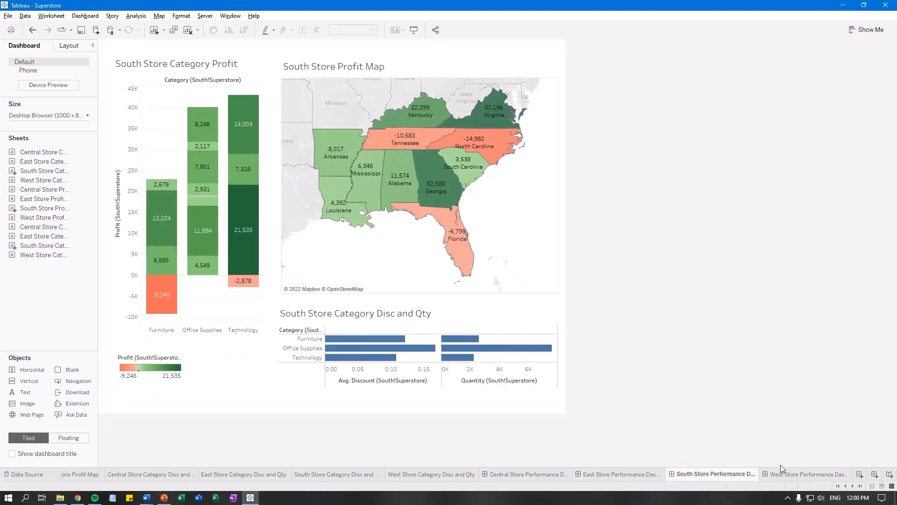
{"action": "left_click", "coordinate": [790, 473]}
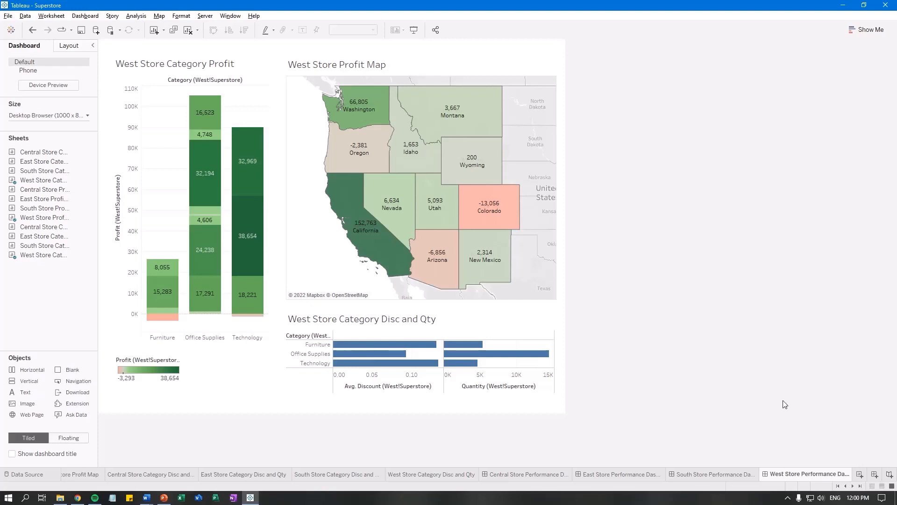
Step: Create a new story and place the Central Store Performance Dashboard in its first story point
{"action": "left_click", "coordinate": [890, 474]}
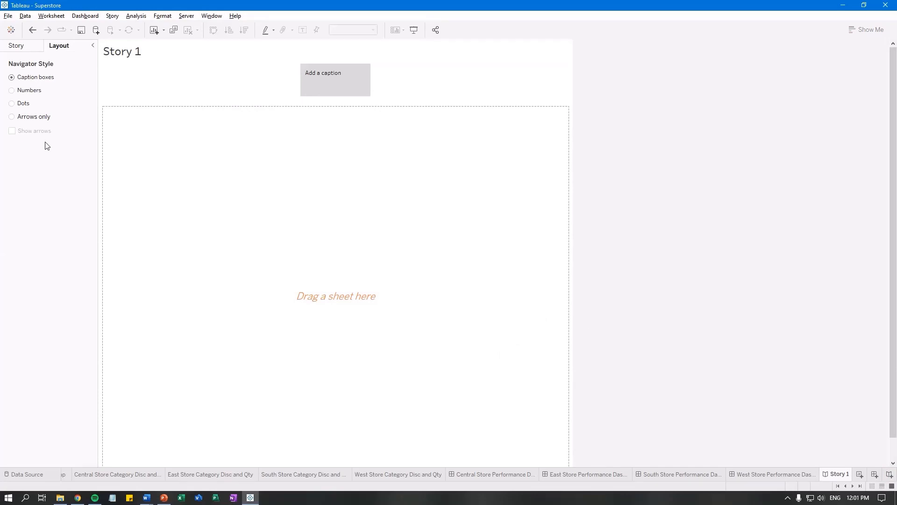
{"action": "left_click", "coordinate": [17, 46]}
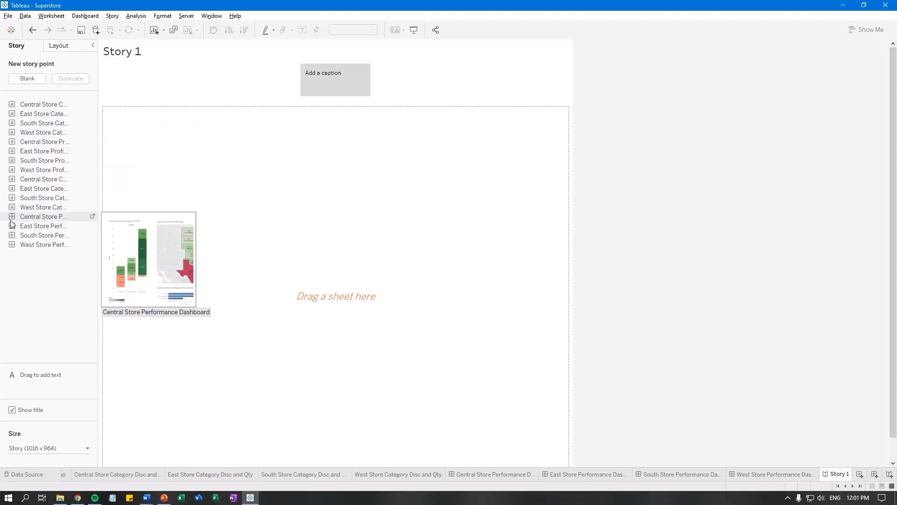
{"action": "left_click_drag", "start_coordinate": [28, 218], "coordinate": [202, 220]}
{"action": "left_click_drag", "start_coordinate": [285, 227], "coordinate": [286, 228]}
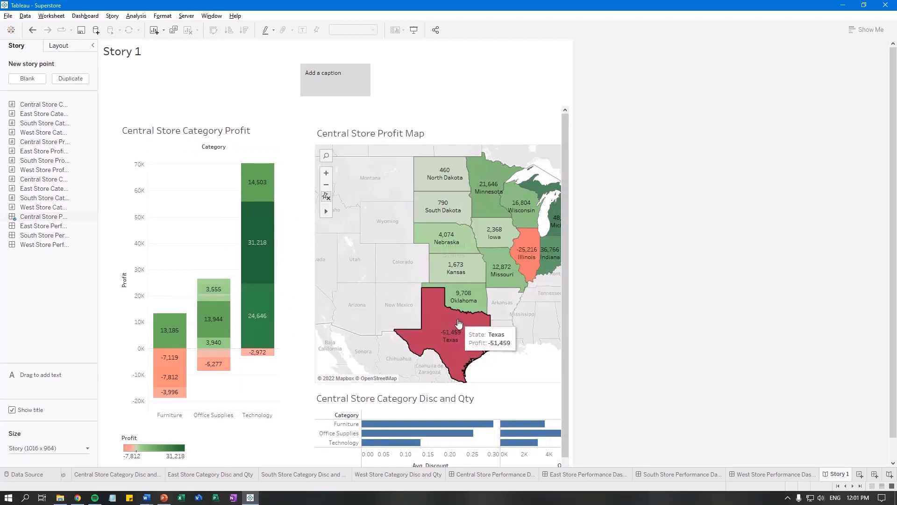
Step: Set the story to a custom fixed size 1200 px wide and 1000 px high
{"action": "left_click", "coordinate": [50, 448]}
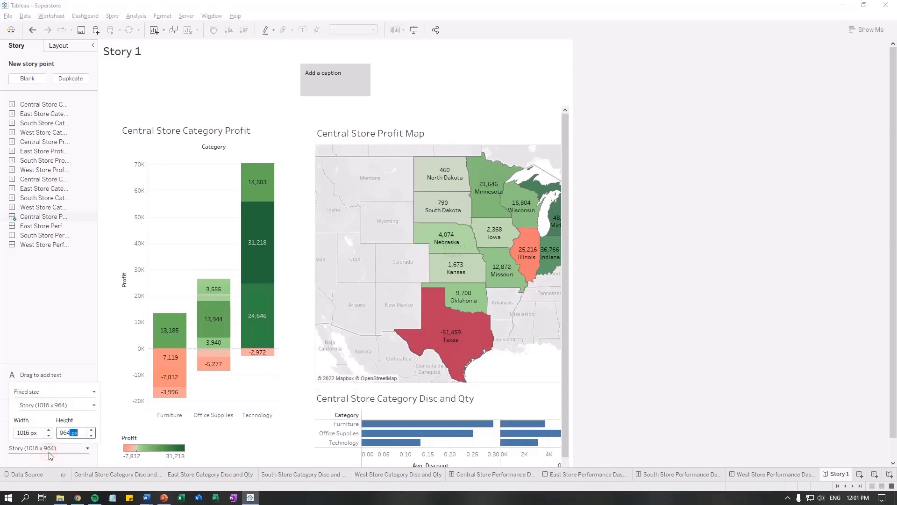
{"action": "left_click", "coordinate": [67, 432]}
{"action": "left_click", "coordinate": [49, 405]}
{"action": "left_click", "coordinate": [52, 405]}
{"action": "left_click", "coordinate": [69, 433]}
{"action": "type", "text": "1000"}
{"action": "key", "text": "Return"}
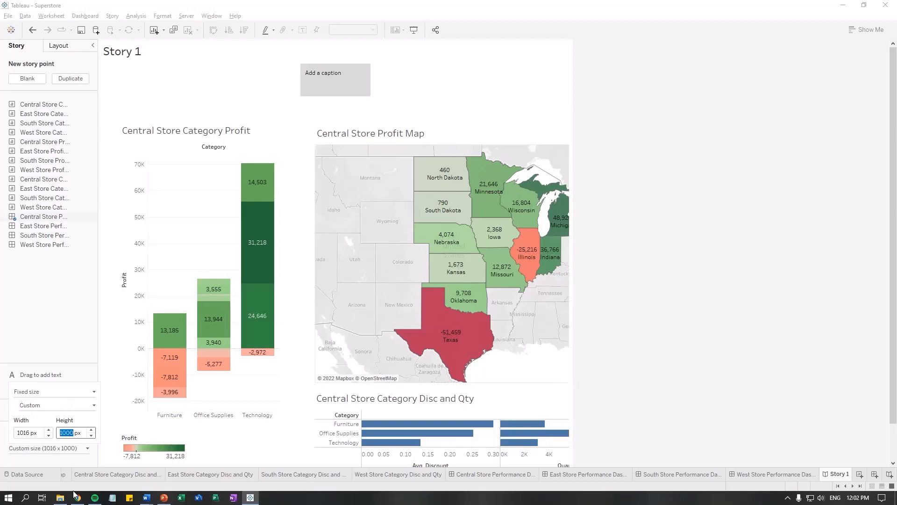
{"action": "scroll", "coordinate": [695, 295], "scroll_direction": "down", "scroll_amount": 3}
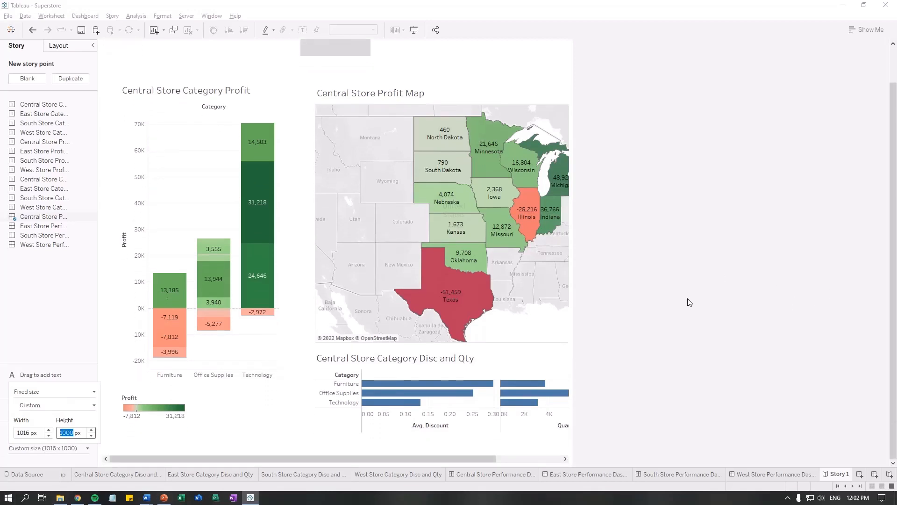
{"action": "left_click", "coordinate": [29, 433]}
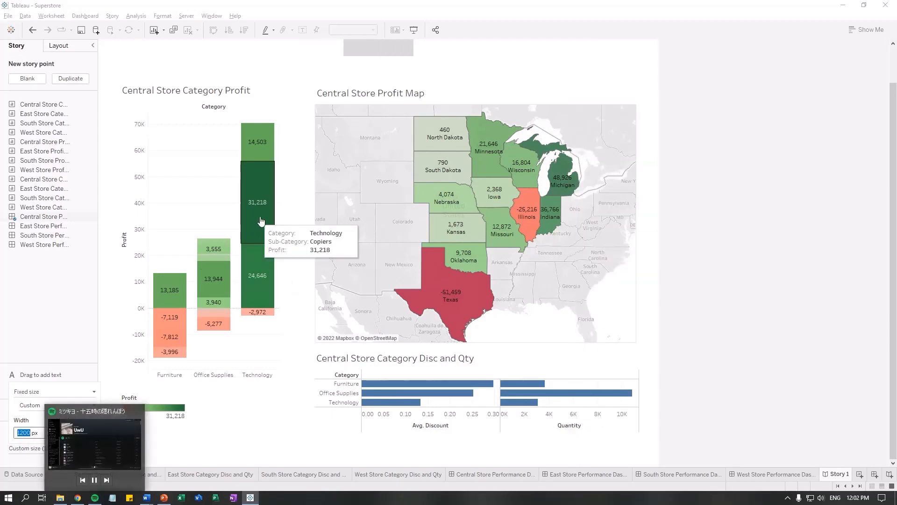
{"action": "left_click", "coordinate": [736, 281]}
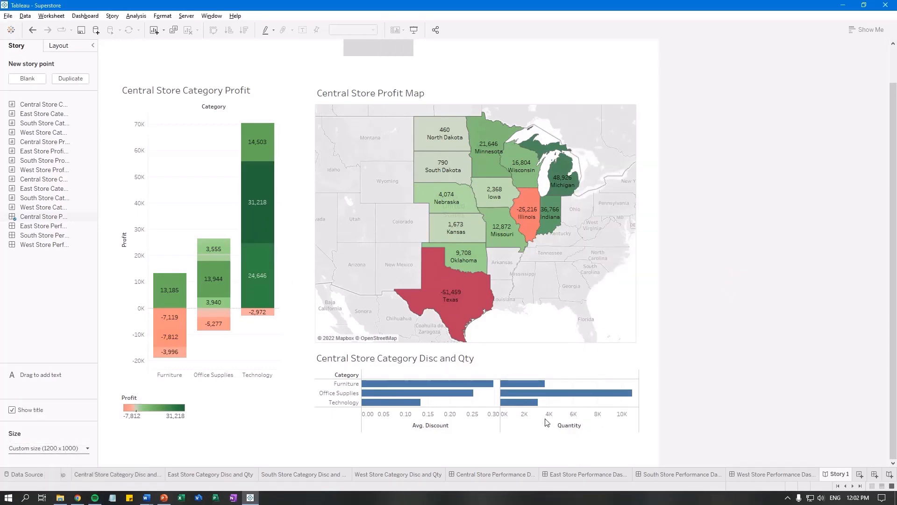
Step: Caption the first story point "Central Store Performance"
{"action": "scroll", "coordinate": [578, 392], "scroll_direction": "up", "scroll_amount": 1}
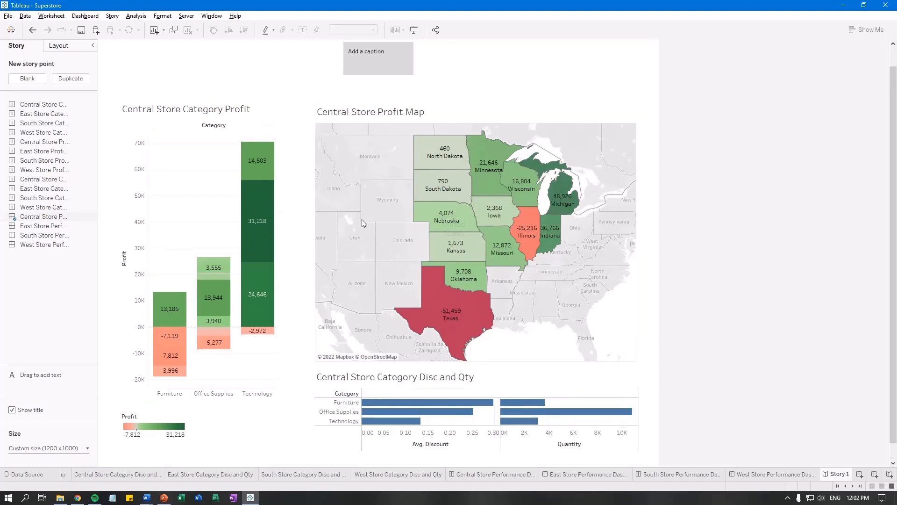
{"action": "scroll", "coordinate": [299, 221], "scroll_direction": "down", "scroll_amount": 1}
{"action": "scroll", "coordinate": [299, 221], "scroll_direction": "up", "scroll_amount": 2}
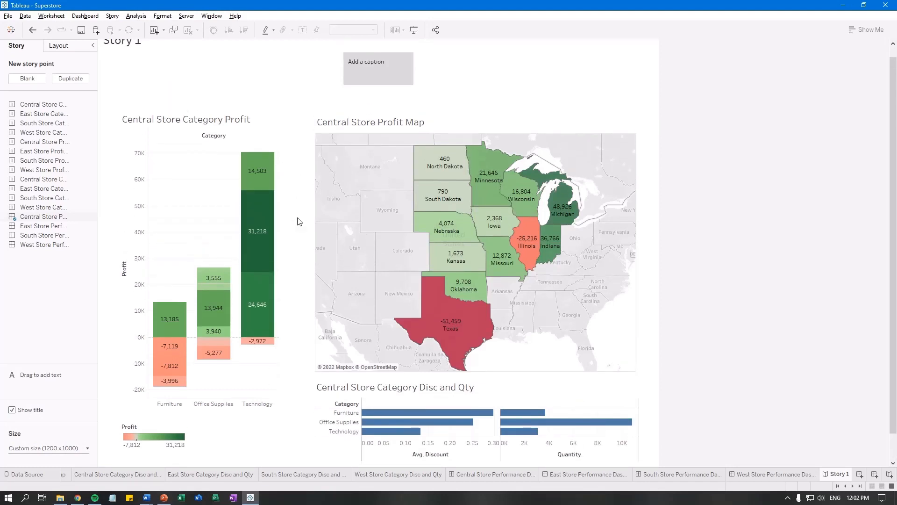
{"action": "double_click", "coordinate": [367, 80]}
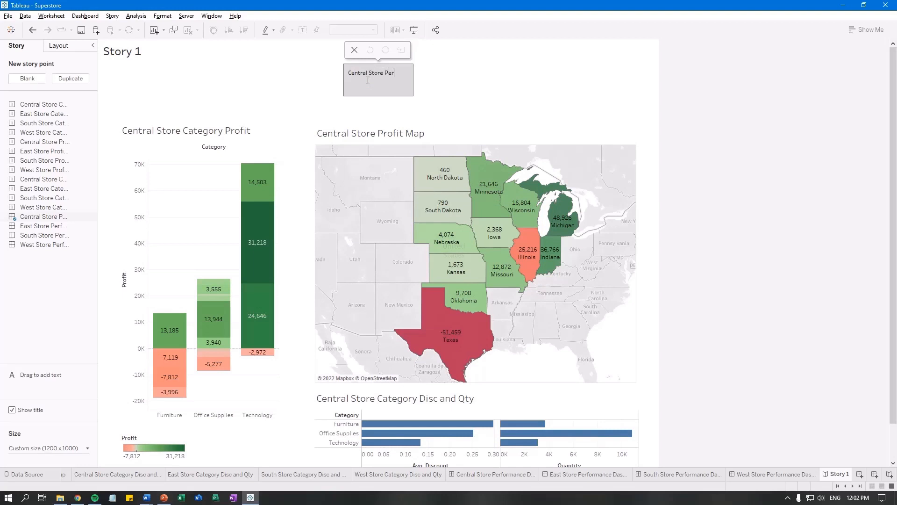
{"action": "type", "text": "mance"}
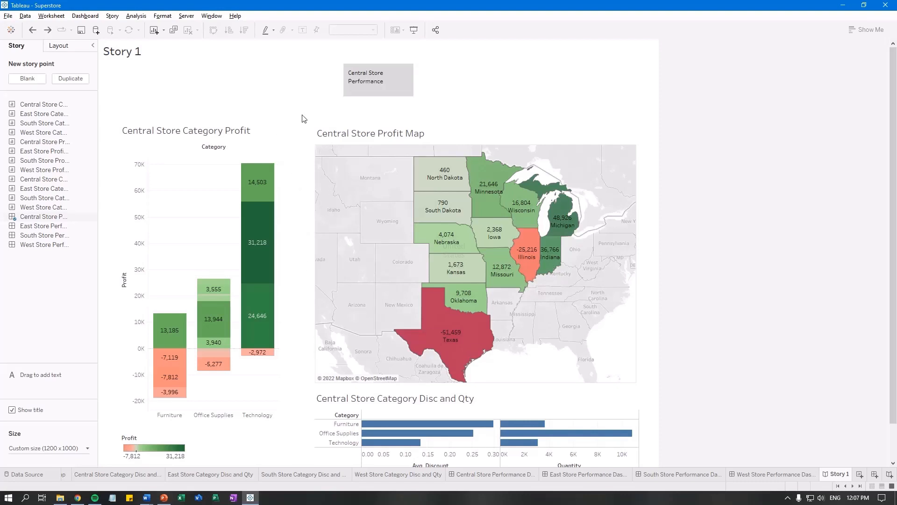
{"action": "left_click", "coordinate": [366, 84]}
Step: Set the story navigator's font size to 15 in the story formatting, then close the formatting options
{"action": "left_click", "coordinate": [112, 18]}
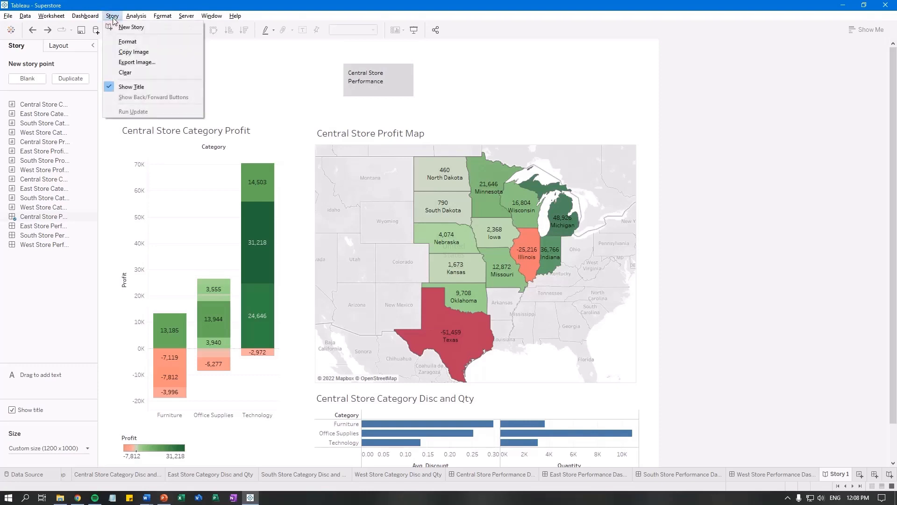
{"action": "left_click", "coordinate": [125, 43]}
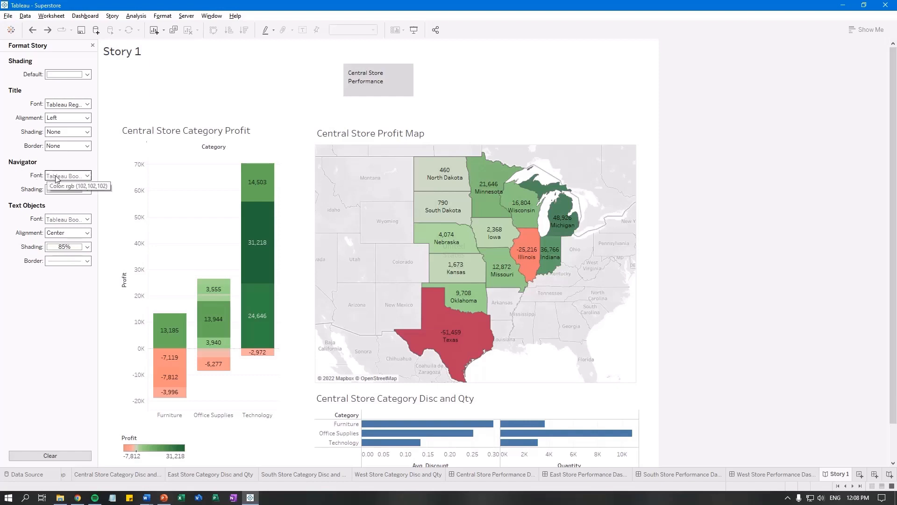
{"action": "left_click", "coordinate": [77, 180]}
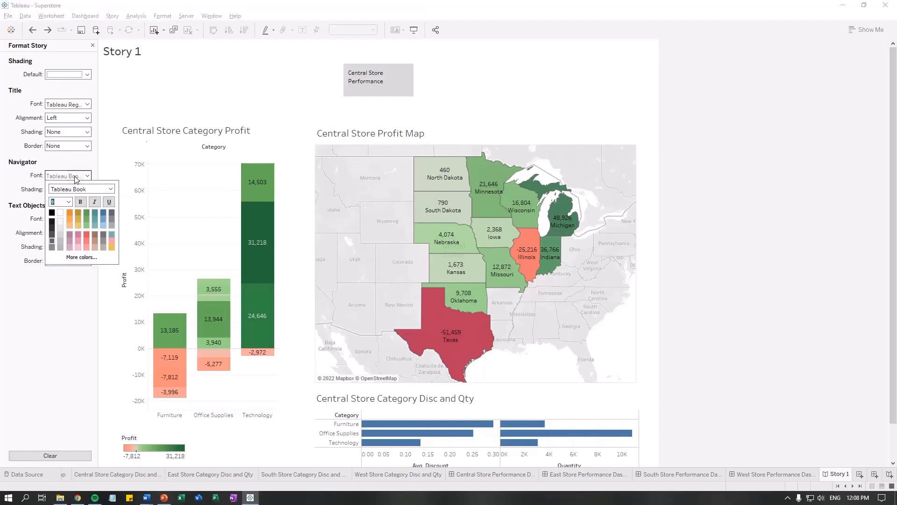
{"action": "left_click", "coordinate": [68, 203]}
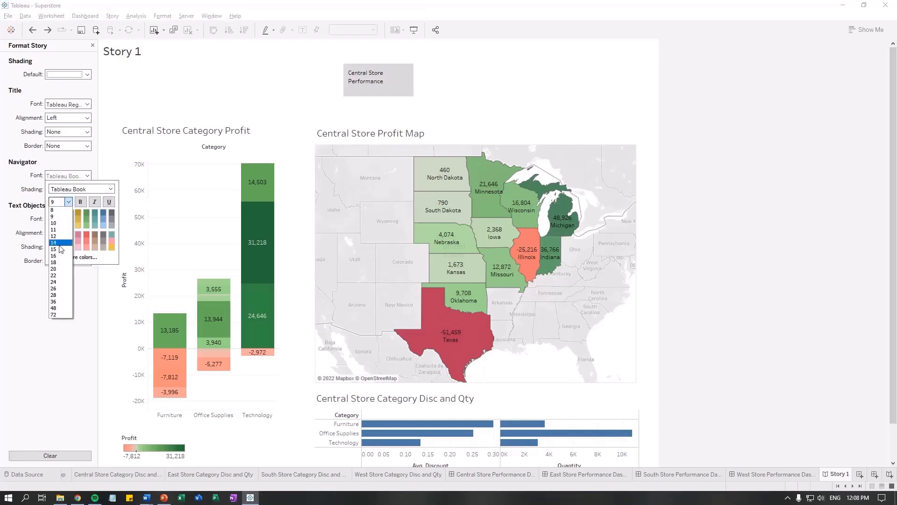
{"action": "left_click", "coordinate": [57, 248]}
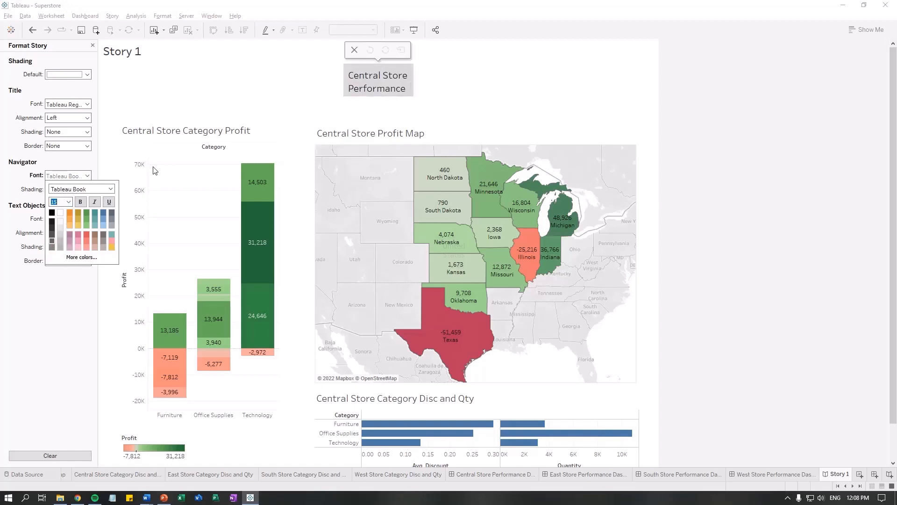
{"action": "left_click", "coordinate": [171, 175]}
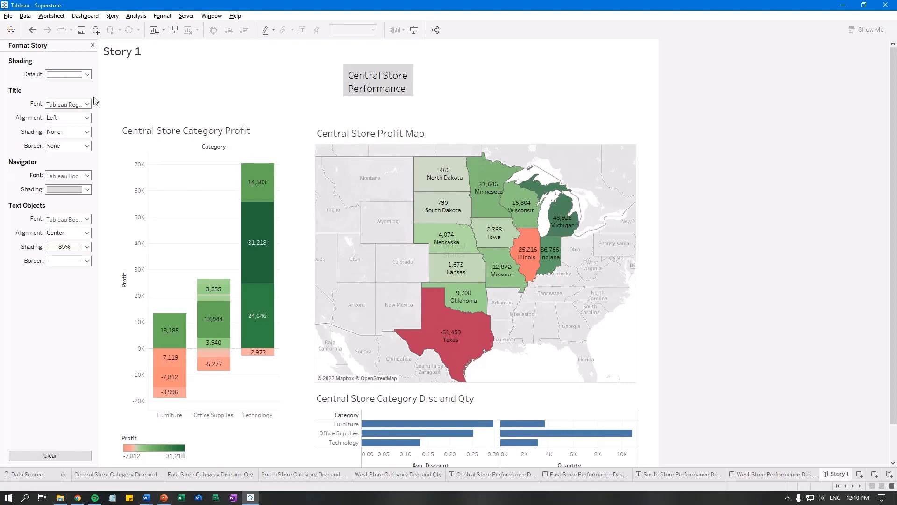
{"action": "left_click", "coordinate": [93, 46]}
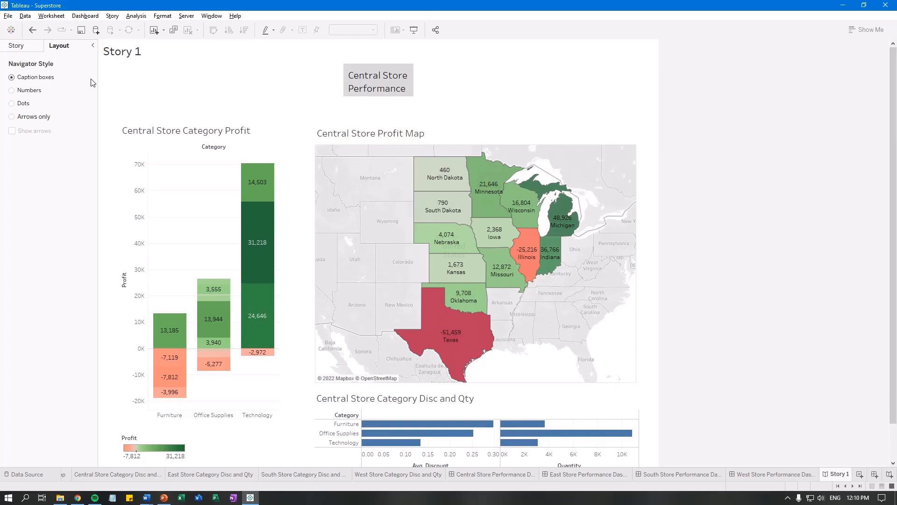
Step: Add a blank story point and caption it "East Store Performance"
{"action": "left_click", "coordinate": [16, 46]}
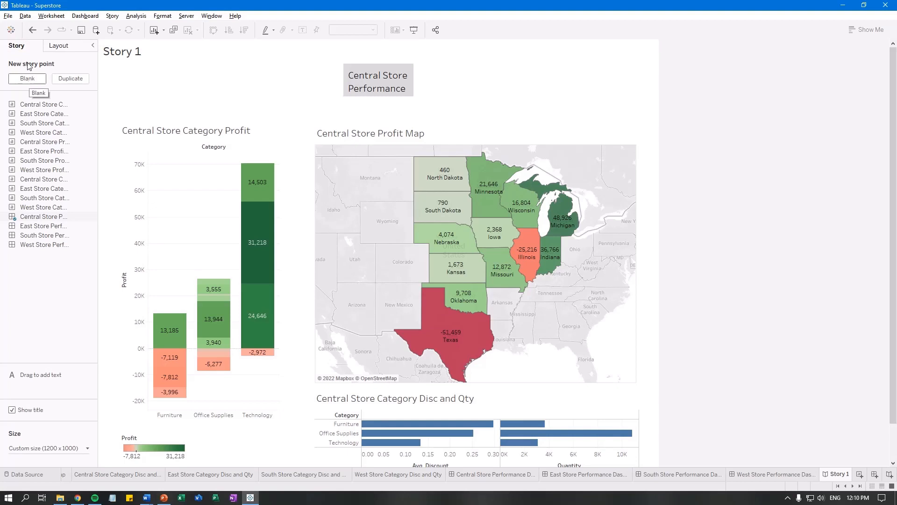
{"action": "left_click", "coordinate": [27, 79]}
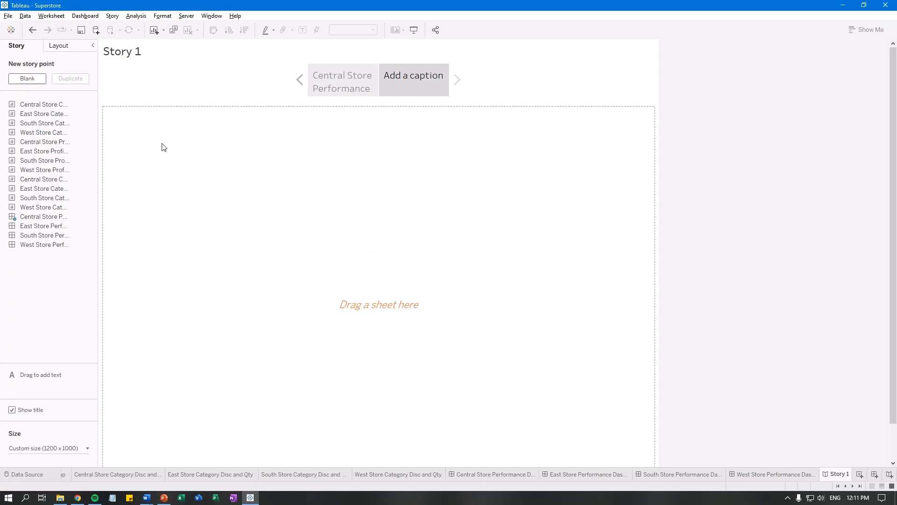
{"action": "double_click", "coordinate": [407, 79]}
{"action": "type", "text": "East Store Perfor"}
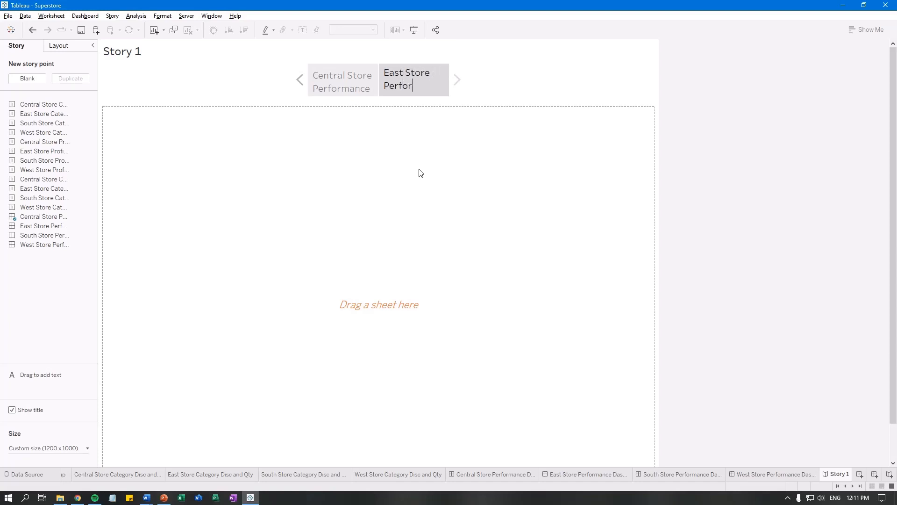
{"action": "type", "text": "mance"}
{"action": "left_click", "coordinate": [419, 170]}
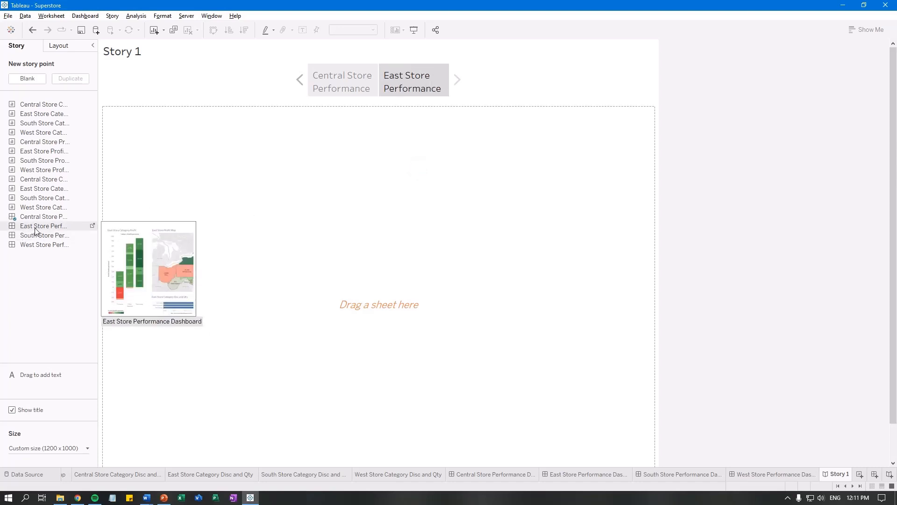
Step: Place the East Store Performance Dashboard in the second story point and check that it fits
{"action": "left_click_drag", "start_coordinate": [33, 230], "coordinate": [338, 260]}
{"action": "scroll", "coordinate": [776, 262], "scroll_direction": "down", "scroll_amount": 3}
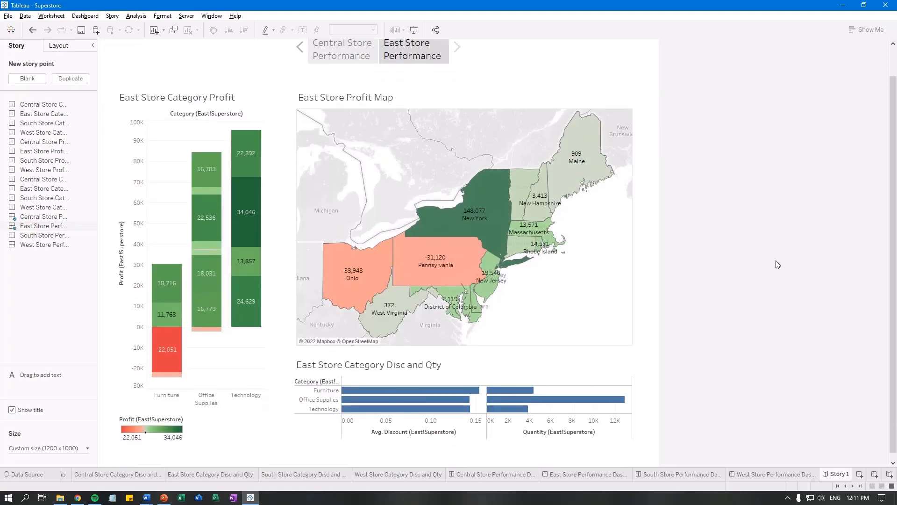
{"action": "scroll", "coordinate": [778, 265], "scroll_direction": "up", "scroll_amount": 3}
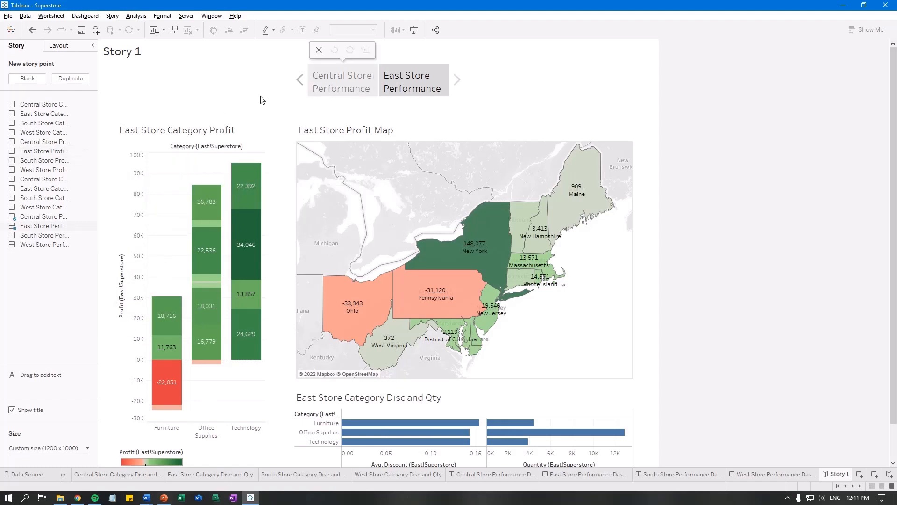
Step: Add a blank third story point and caption it "South Store Performance"
{"action": "left_click", "coordinate": [27, 79]}
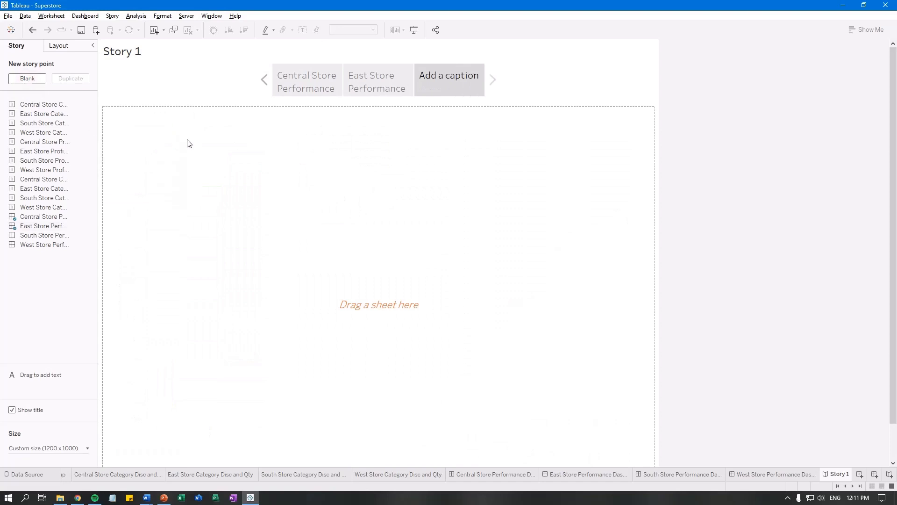
{"action": "double_click", "coordinate": [448, 77]}
{"action": "type", "text": "South Store Performance"}
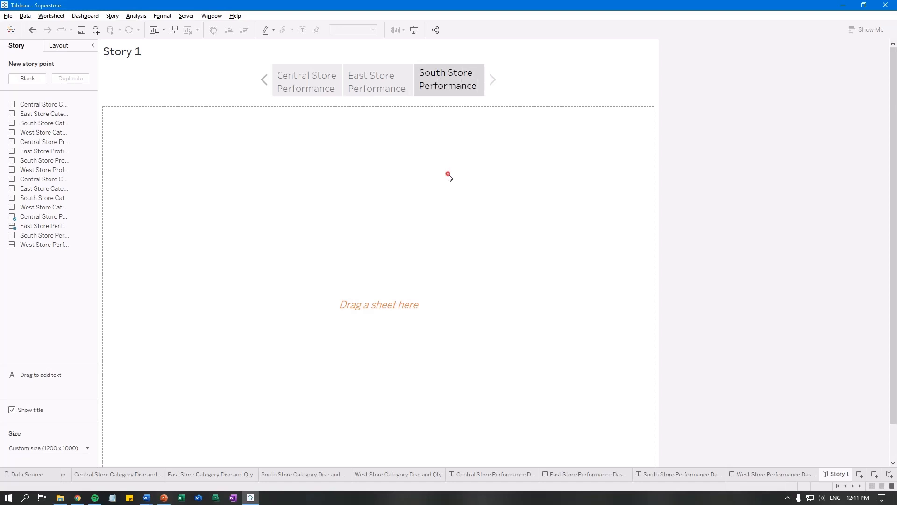
{"action": "left_click", "coordinate": [448, 175]}
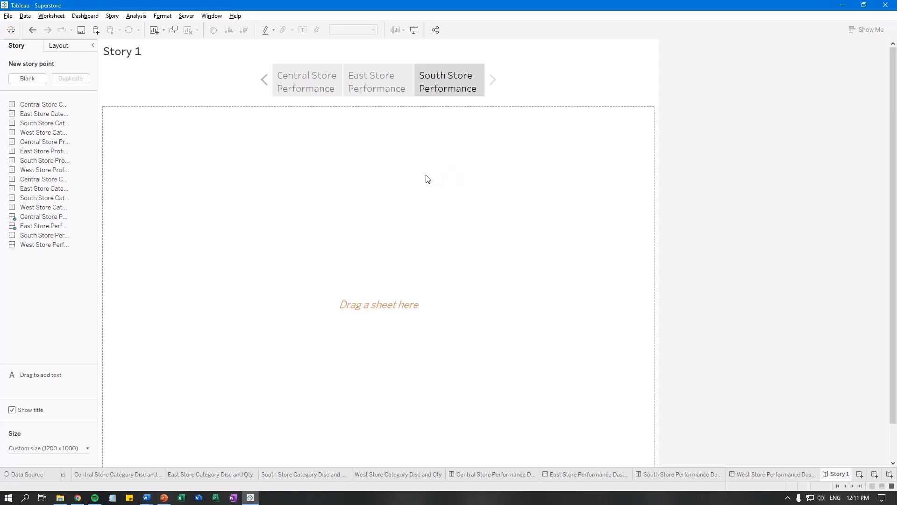
Step: Place the South Store Performance Dashboard in the third story point
{"action": "left_click_drag", "start_coordinate": [42, 235], "coordinate": [151, 251]}
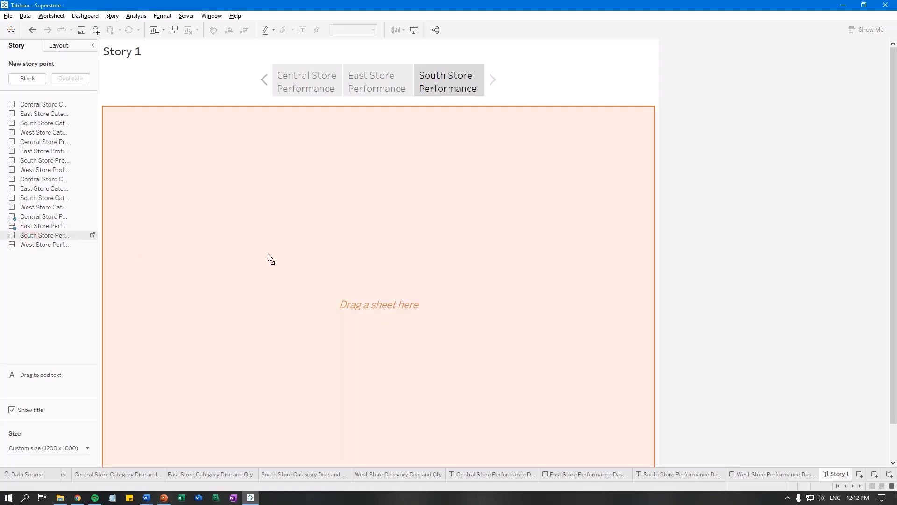
{"action": "left_click_drag", "start_coordinate": [268, 253], "coordinate": [269, 253]}
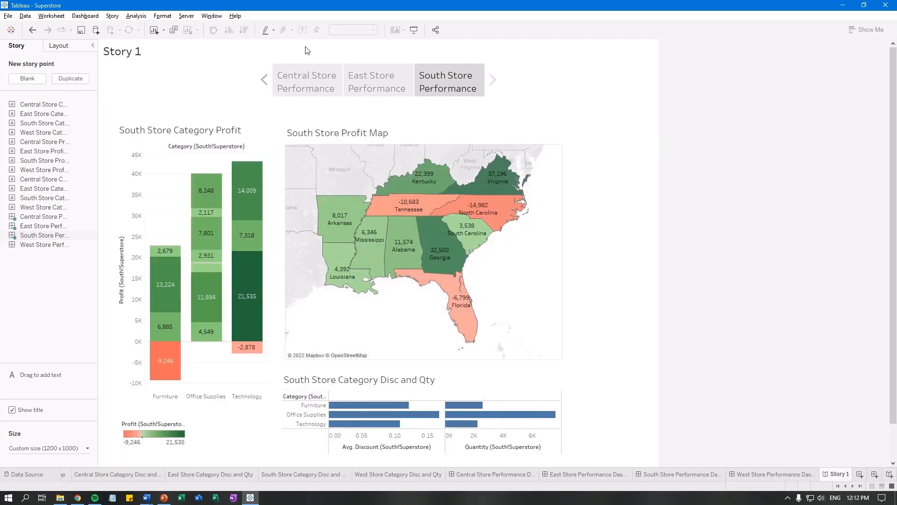
Step: Add a blank fourth story point captioned "West Store Performance" and place the West Store Performance Dashboard in it
{"action": "left_click", "coordinate": [27, 78]}
{"action": "left_click", "coordinate": [485, 77]}
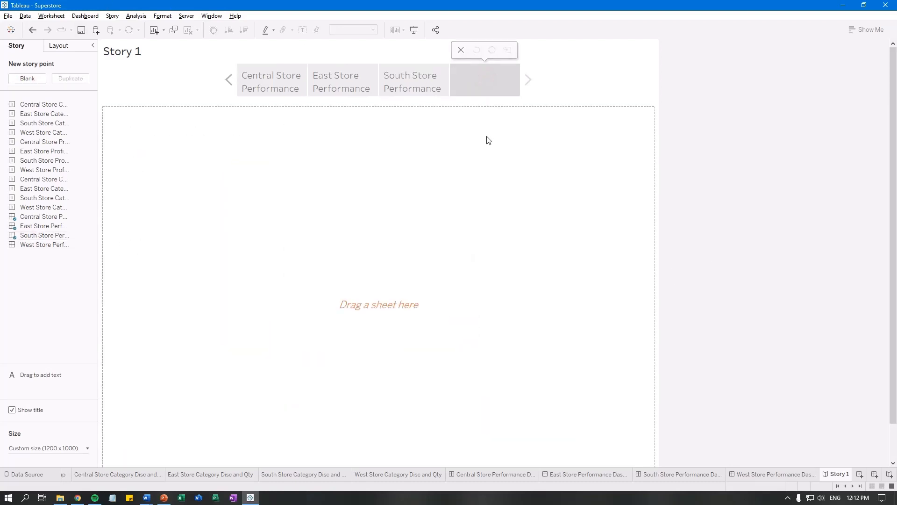
{"action": "type", "text": "West St"}
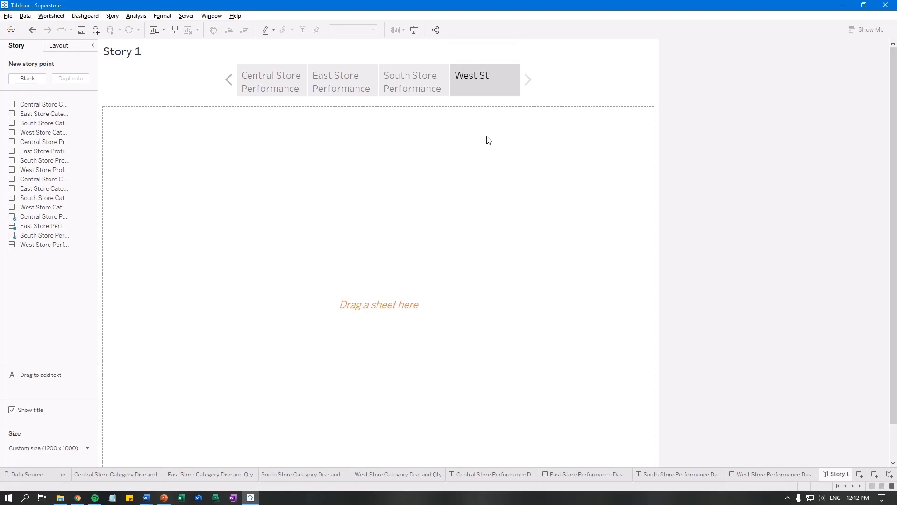
{"action": "type", "text": "ore Performance"}
{"action": "left_click", "coordinate": [531, 189]}
{"action": "left_click_drag", "start_coordinate": [41, 246], "coordinate": [335, 268]}
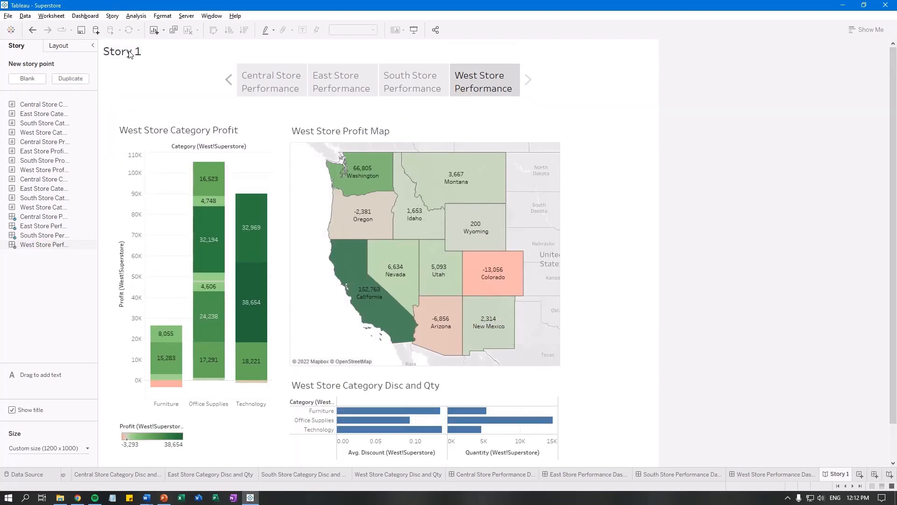
Step: Replace the story title's sheet name placeholder with "Store Profit Performance"
{"action": "double_click", "coordinate": [127, 52]}
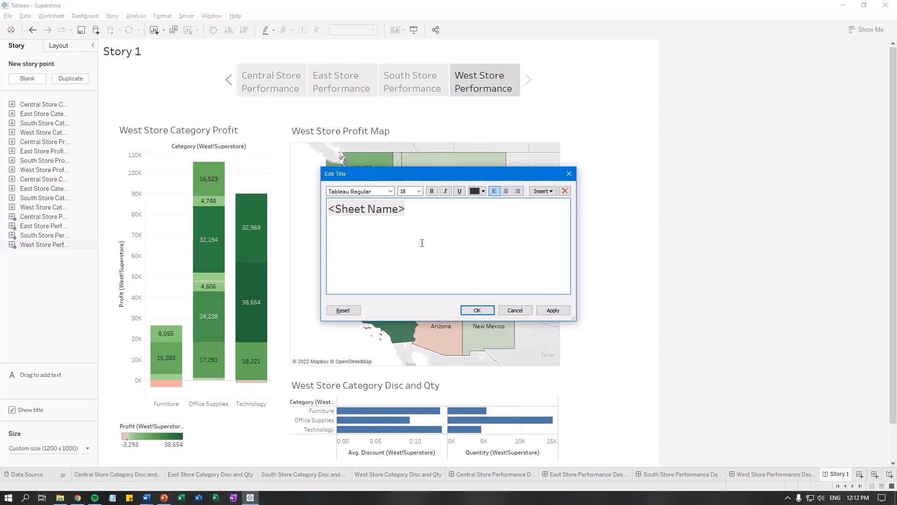
{"action": "type", "text": "P"}
{"action": "key", "text": "ctrl+a"}
{"action": "key", "text": "BackSpace"}
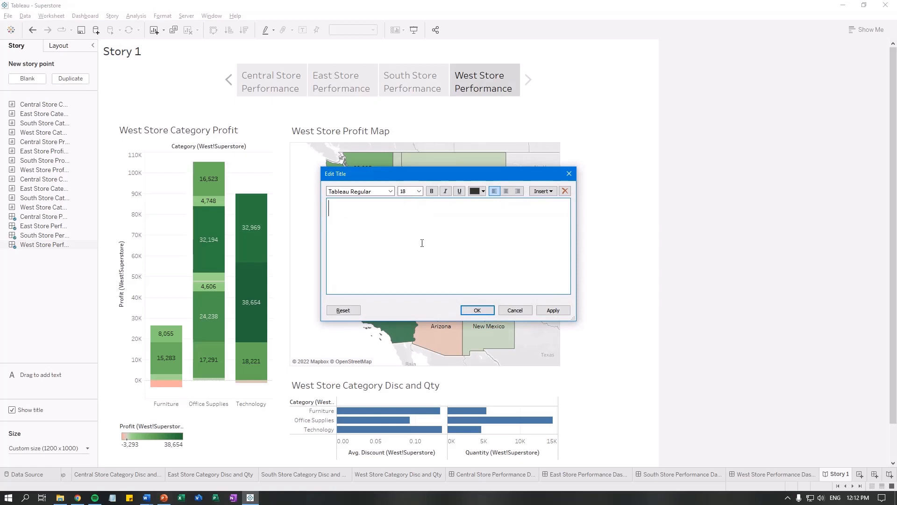
{"action": "type", "text": "Store Profit P"}
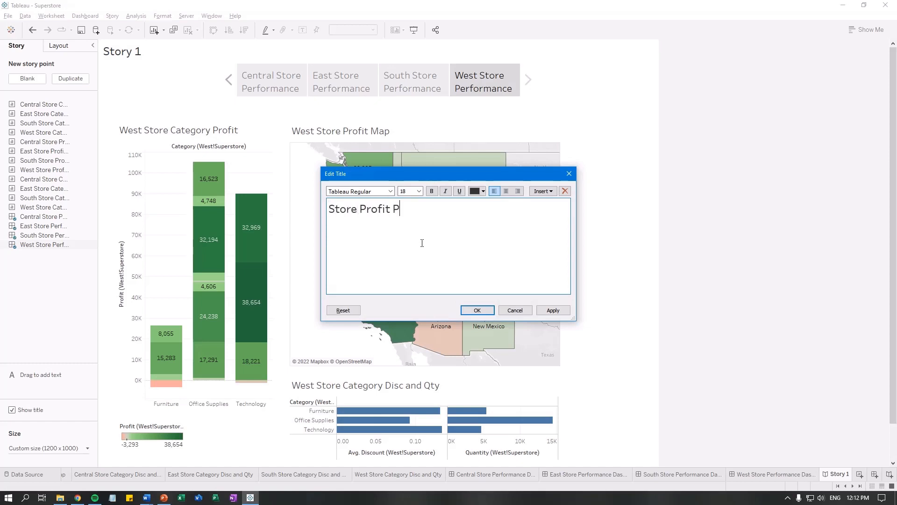
{"action": "type", "text": "erformance"}
{"action": "left_click", "coordinate": [477, 310]}
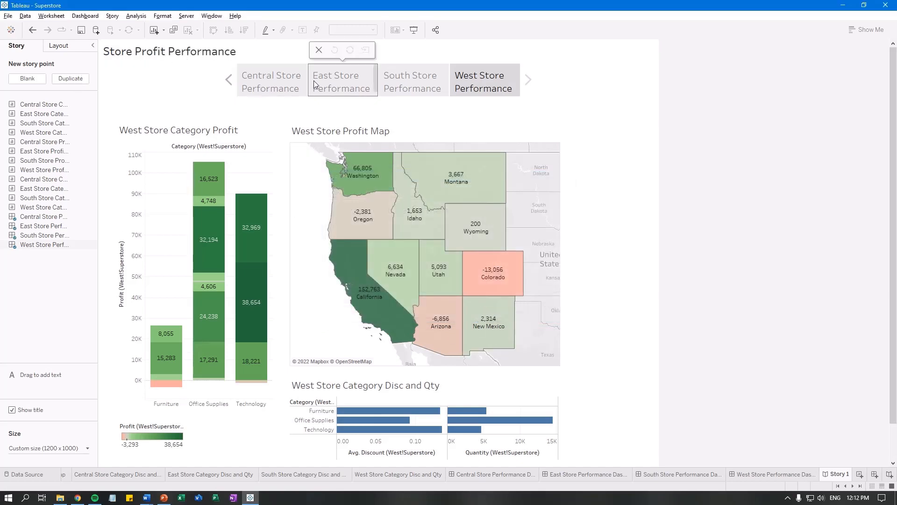
Step: Step through the Central, East, South and West story points to check that each shows its own dashboard
{"action": "left_click", "coordinate": [274, 81]}
{"action": "left_click", "coordinate": [340, 80]}
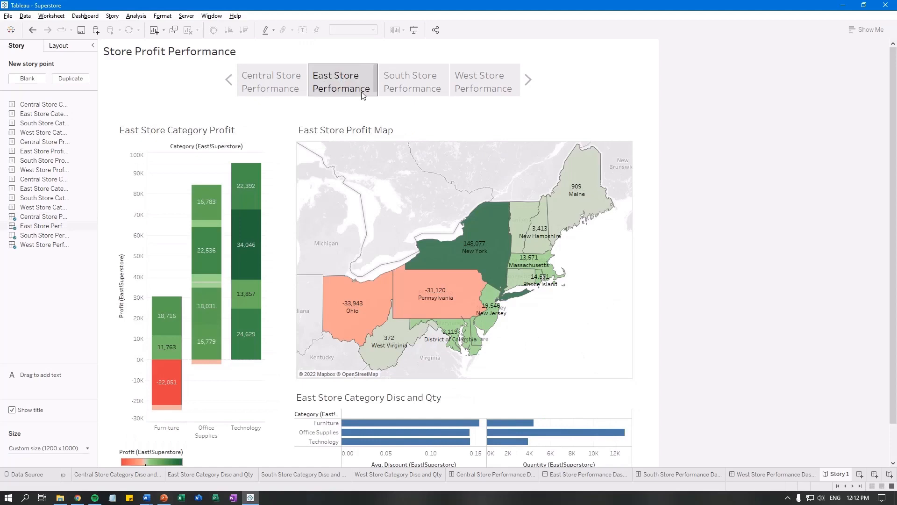
{"action": "left_click", "coordinate": [262, 80]}
{"action": "left_click", "coordinate": [318, 80]}
{"action": "left_click", "coordinate": [413, 82]}
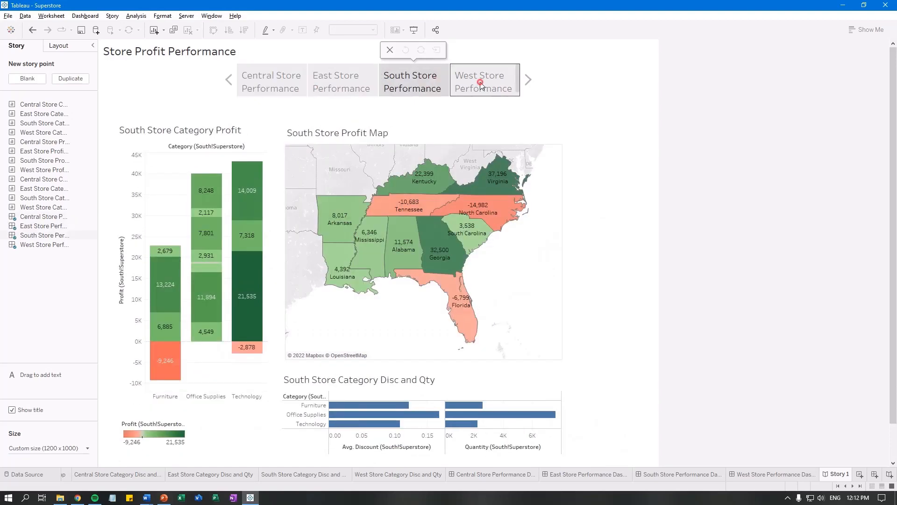
{"action": "left_click", "coordinate": [478, 86]}
{"action": "left_click", "coordinate": [270, 87]}
{"action": "left_click", "coordinate": [346, 86]}
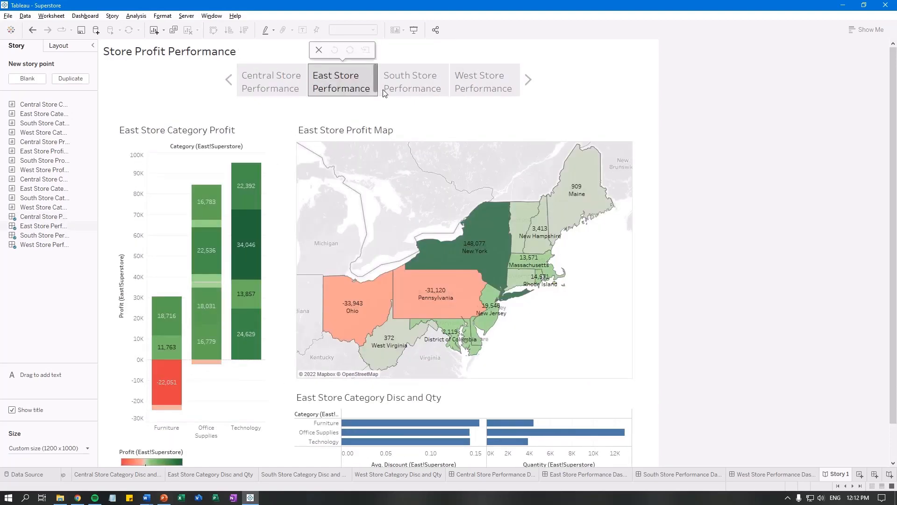
{"action": "left_click", "coordinate": [402, 86]}
{"action": "left_click", "coordinate": [478, 87]}
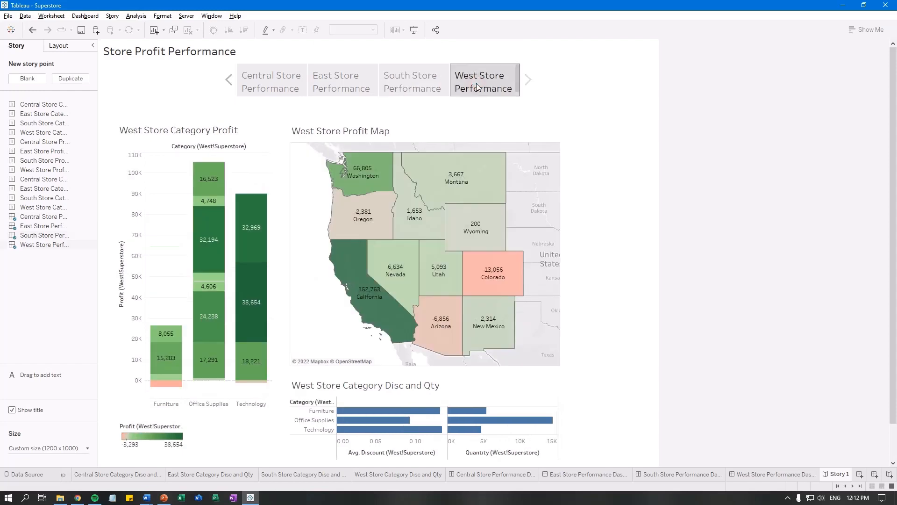
Step: Examine the Central Store Performance story point's category profit, profit map, and discount and quantity charts
{"action": "left_click", "coordinate": [262, 88]}
{"action": "scroll", "coordinate": [690, 257], "scroll_direction": "down", "scroll_amount": 1}
{"action": "scroll", "coordinate": [690, 257], "scroll_direction": "down", "scroll_amount": 1}
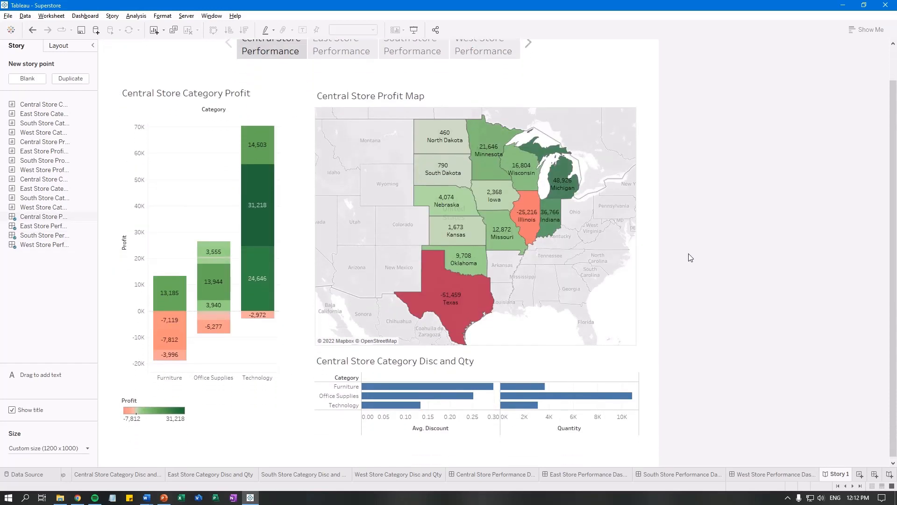
{"action": "scroll", "coordinate": [690, 257], "scroll_direction": "up", "scroll_amount": 1}
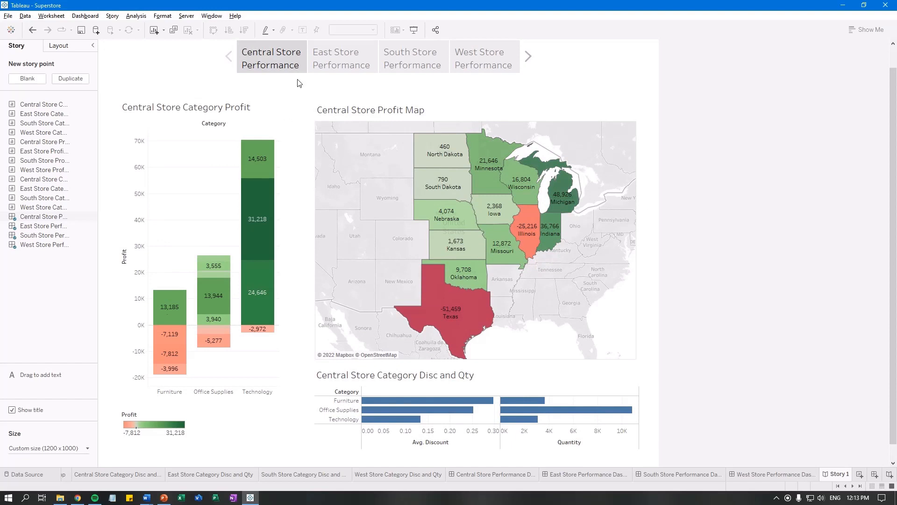
{"action": "mouse_move", "coordinate": [168, 344]}
{"action": "scroll", "coordinate": [683, 308], "scroll_direction": "down", "scroll_amount": 1}
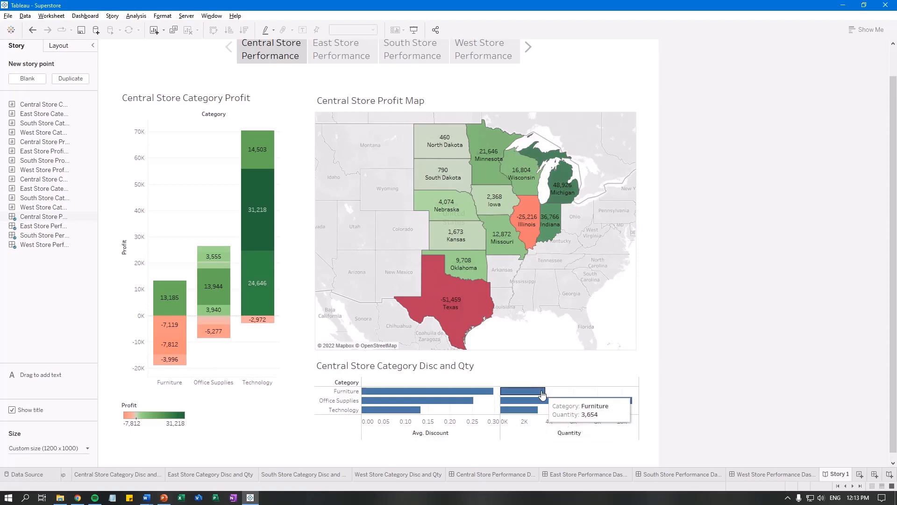
{"action": "scroll", "coordinate": [708, 353], "scroll_direction": "up", "scroll_amount": 1}
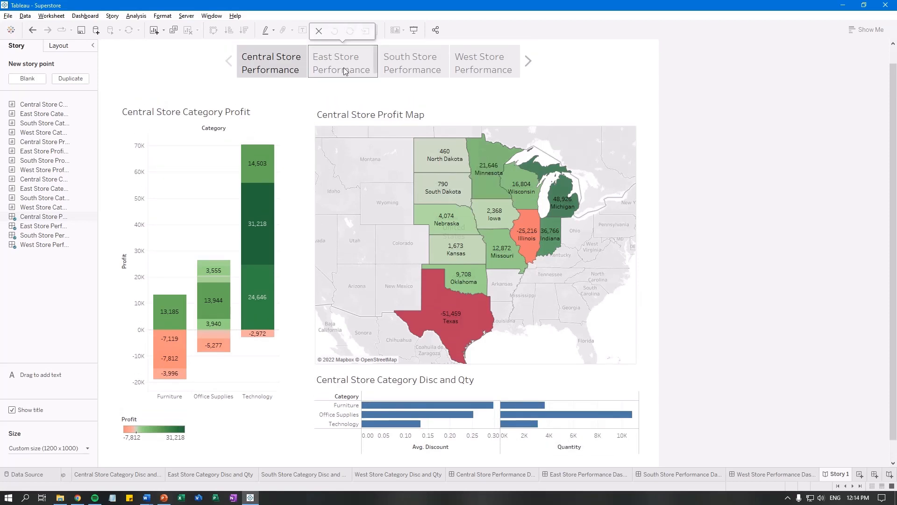
Step: Examine the East Store's furniture discount, quantity and category profit, comparing its story point with the Central Store's
{"action": "left_click", "coordinate": [344, 69]}
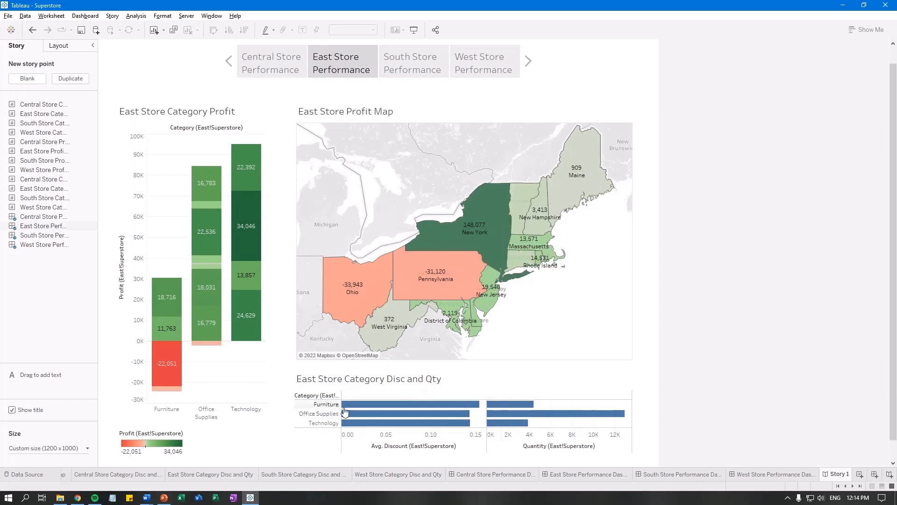
{"action": "mouse_move", "coordinate": [354, 411]}
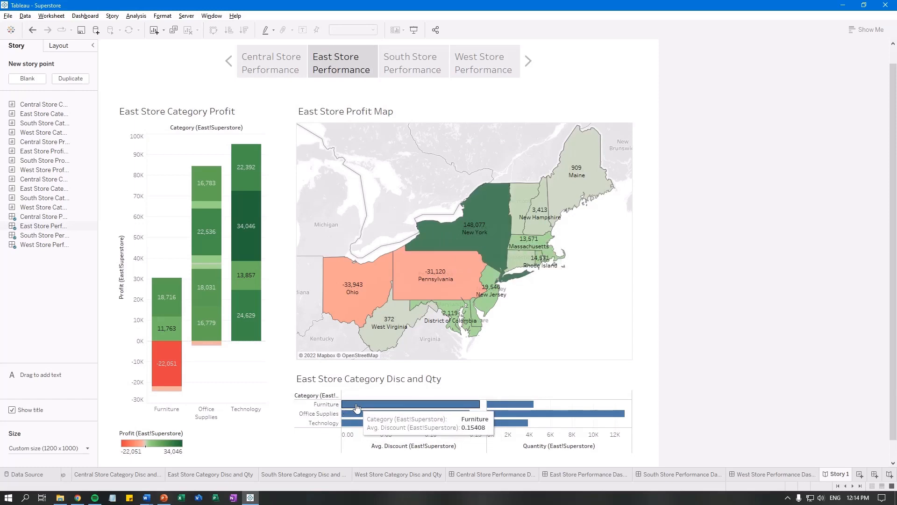
{"action": "mouse_move", "coordinate": [518, 406]}
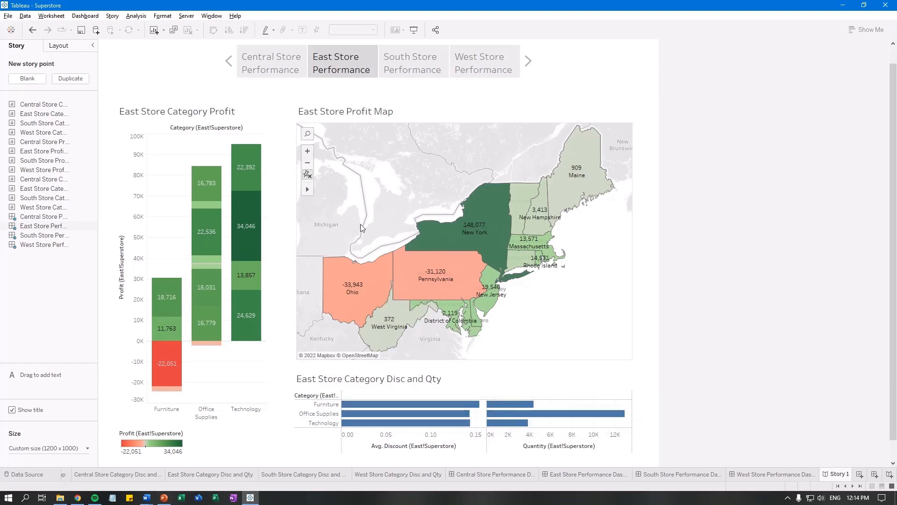
{"action": "mouse_move", "coordinate": [177, 368]}
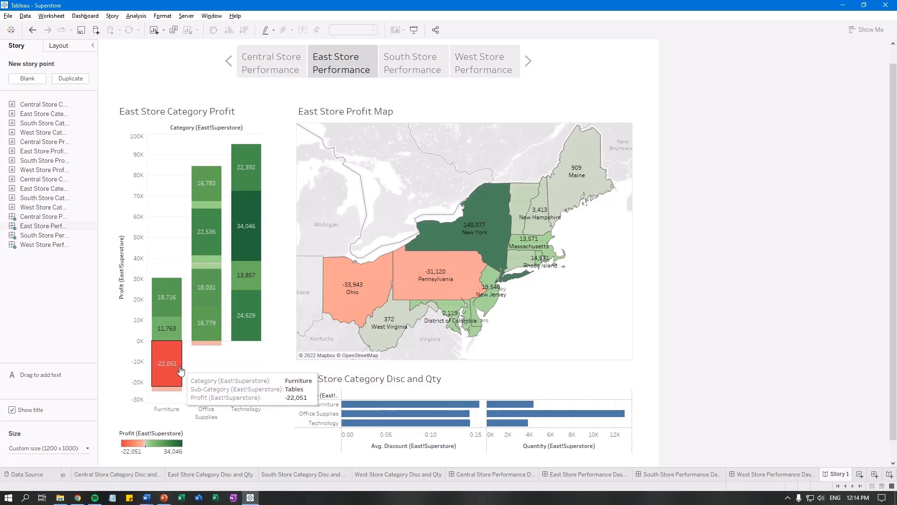
{"action": "left_click", "coordinate": [259, 68]}
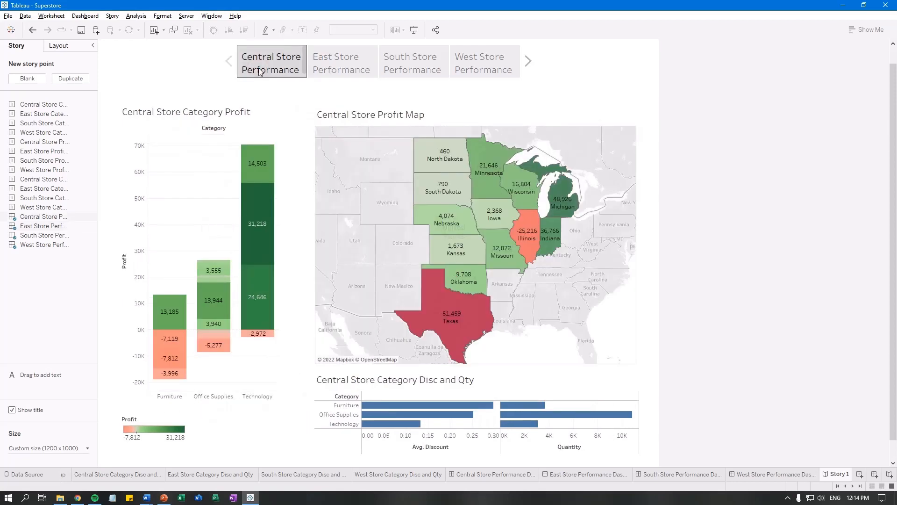
{"action": "left_click", "coordinate": [341, 60]}
{"action": "mouse_move", "coordinate": [247, 327]}
{"action": "mouse_move", "coordinate": [171, 373]}
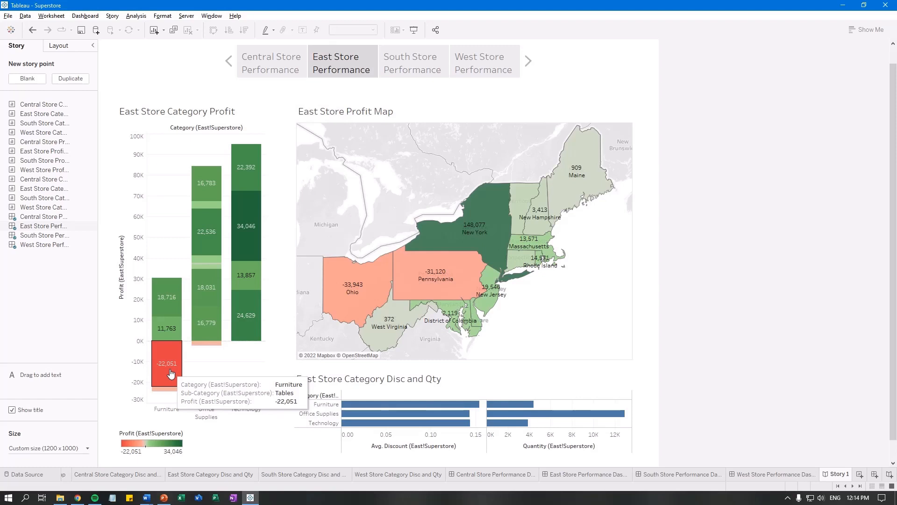
Step: Review the South Store Performance story point alongside the West and East ones, ending on the South Store
{"action": "left_click", "coordinate": [396, 62]}
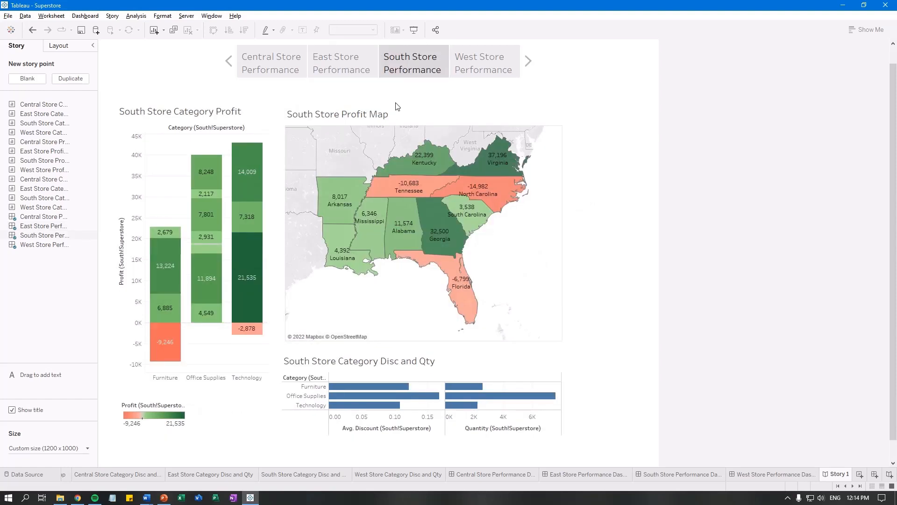
{"action": "left_click", "coordinate": [470, 66]}
{"action": "left_click", "coordinate": [411, 61]}
{"action": "left_click", "coordinate": [348, 74]}
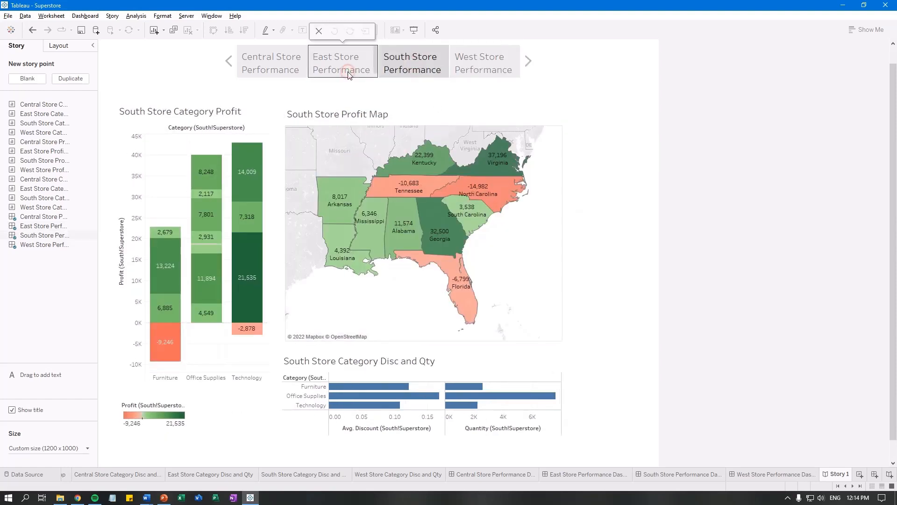
{"action": "left_click", "coordinate": [397, 63]}
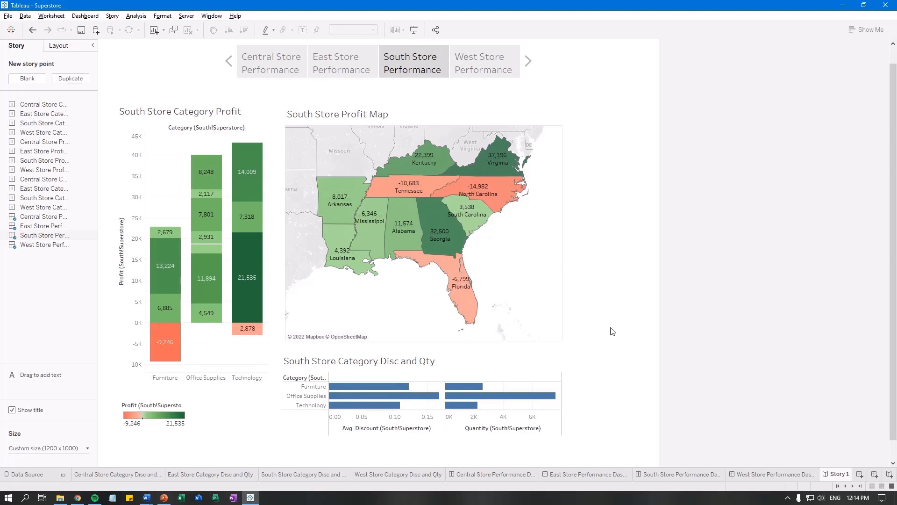
{"action": "scroll", "coordinate": [614, 343], "scroll_direction": "up", "scroll_amount": 2}
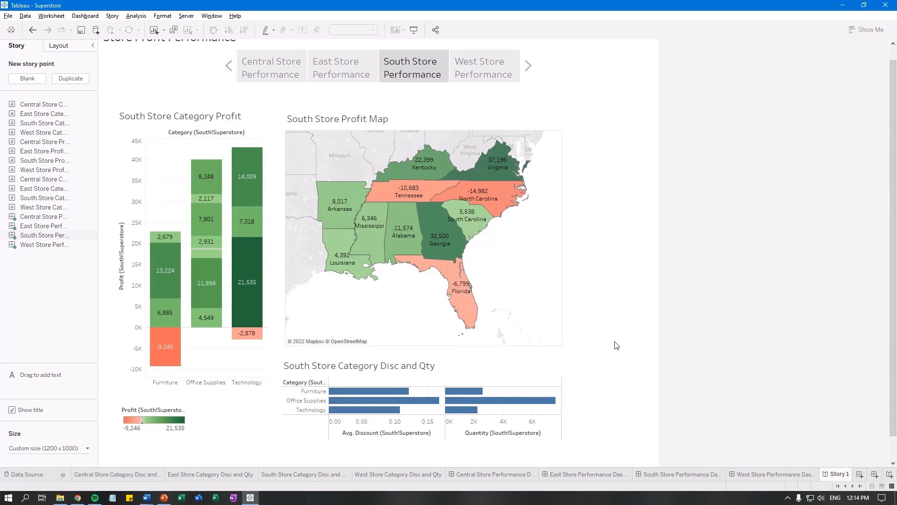